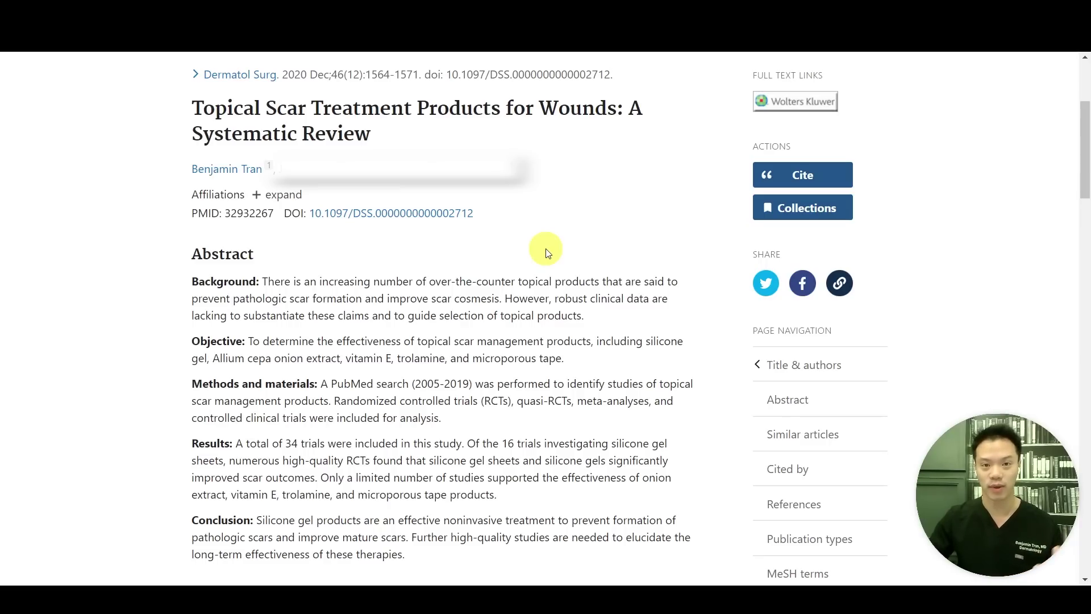
Switch to the 'Scar Systematic Review - ChatGPT.pdf' tab
{"action": "left_click", "coordinate": [466, 29]}
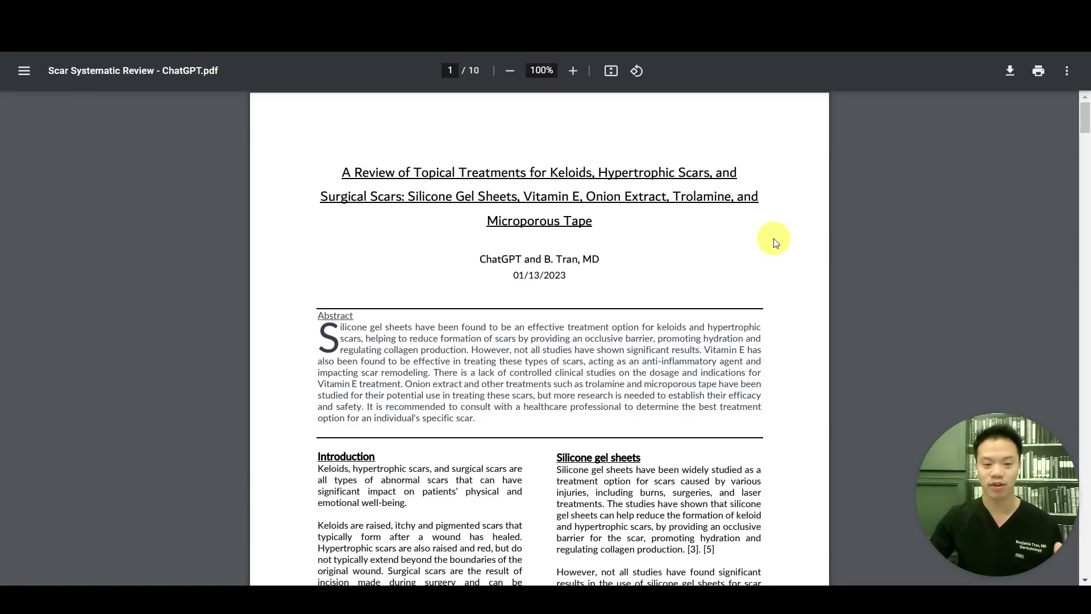
{"action": "scroll", "coordinate": [774, 250], "scroll_direction": "down", "scroll_amount": 4}
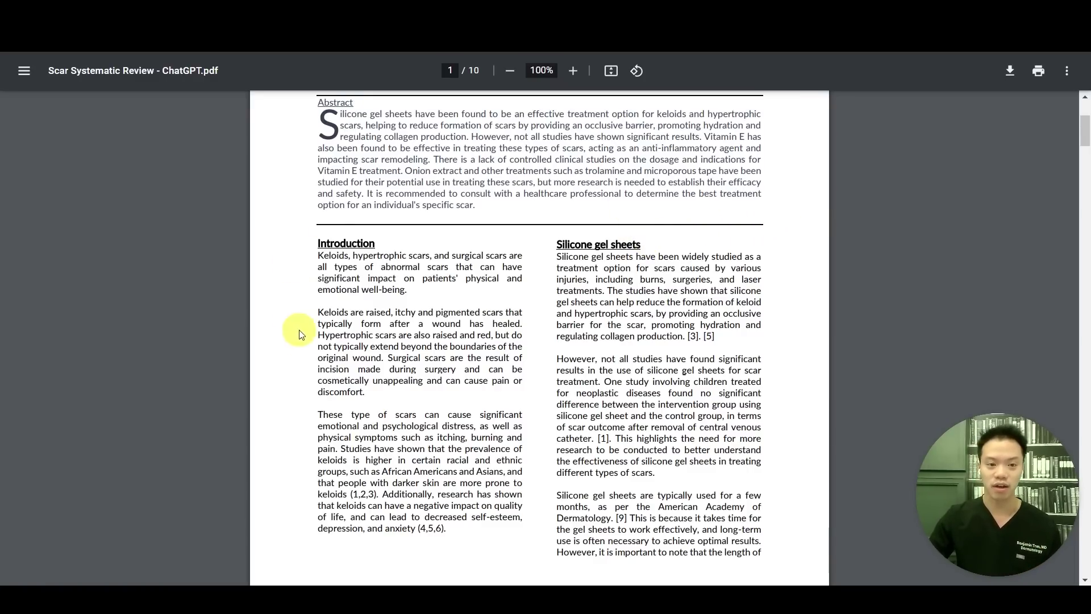
{"action": "scroll", "coordinate": [695, 225], "scroll_direction": "down", "scroll_amount": 5}
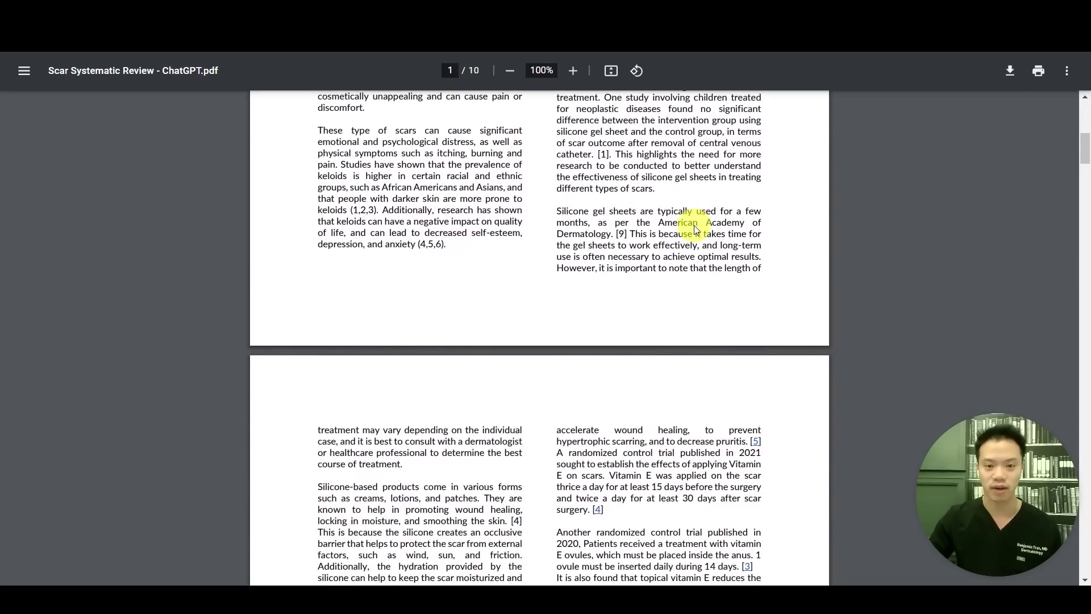
{"action": "scroll", "coordinate": [716, 231], "scroll_direction": "up", "scroll_amount": 7}
{"action": "scroll", "coordinate": [716, 231], "scroll_direction": "up", "scroll_amount": 2}
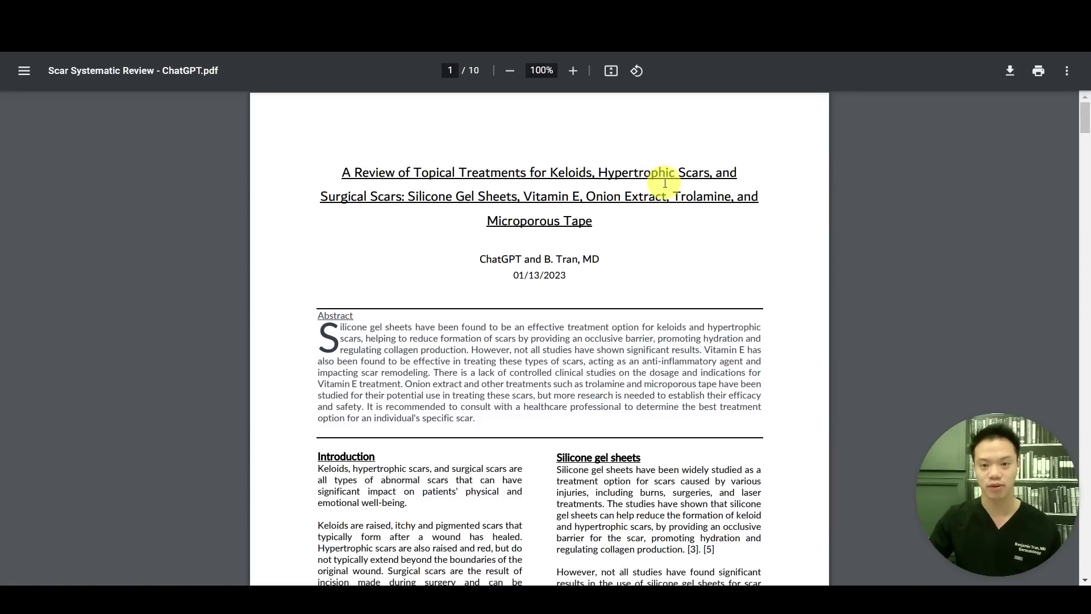
{"action": "scroll", "coordinate": [642, 264], "scroll_direction": "down", "scroll_amount": 6}
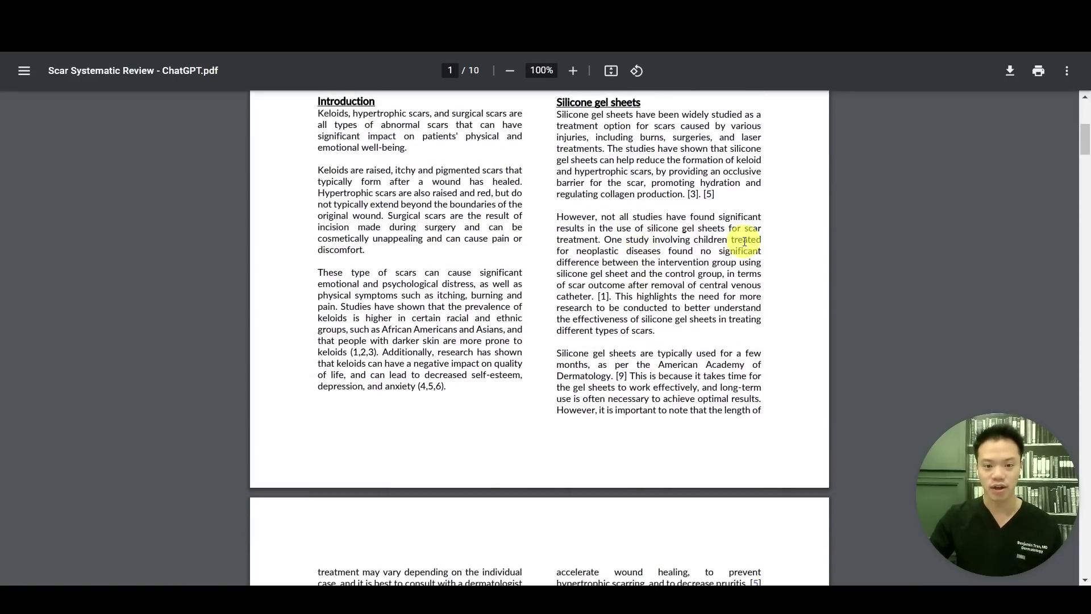
{"action": "scroll", "coordinate": [745, 242], "scroll_direction": "down", "scroll_amount": 12}
{"action": "scroll", "coordinate": [459, 336], "scroll_direction": "down", "scroll_amount": 3}
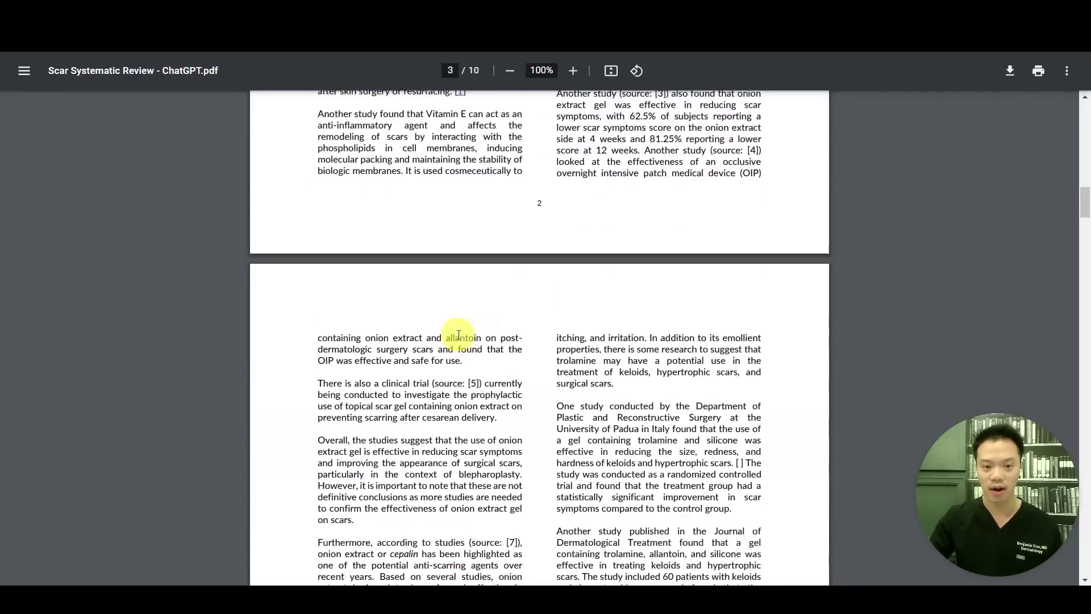
{"action": "scroll", "coordinate": [459, 336], "scroll_direction": "down", "scroll_amount": 10}
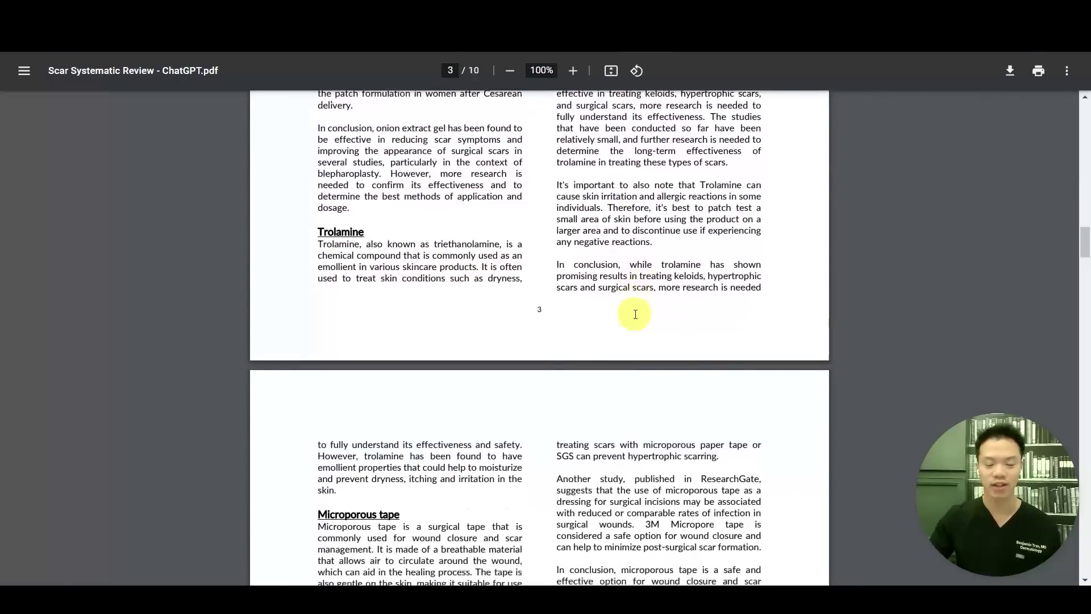
{"action": "scroll", "coordinate": [635, 315], "scroll_direction": "down", "scroll_amount": 15}
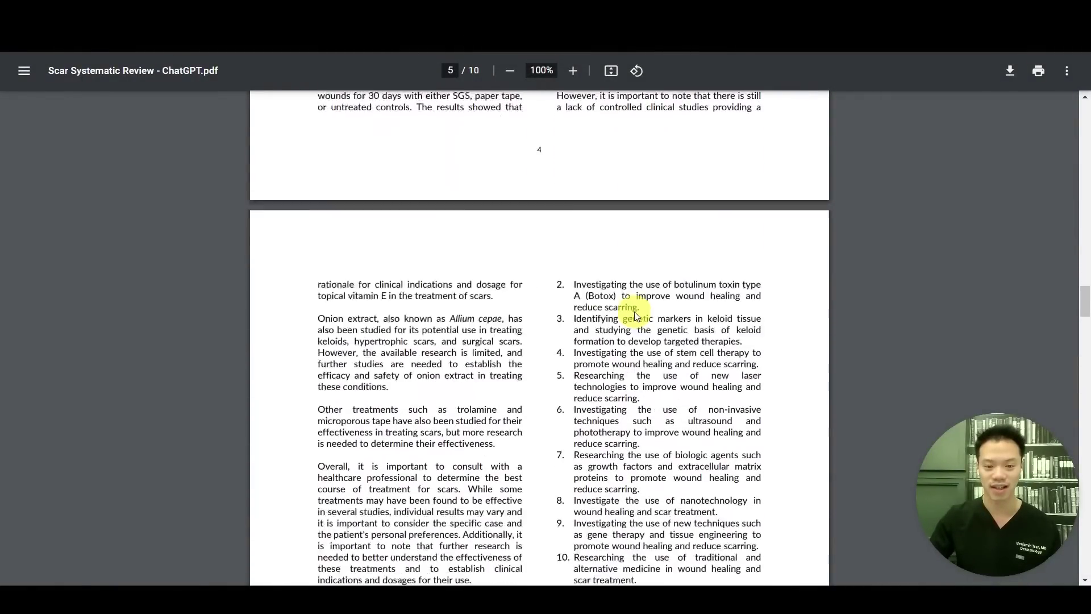
{"action": "scroll", "coordinate": [636, 314], "scroll_direction": "down", "scroll_amount": 5}
{"action": "scroll", "coordinate": [635, 314], "scroll_direction": "up", "scroll_amount": 20}
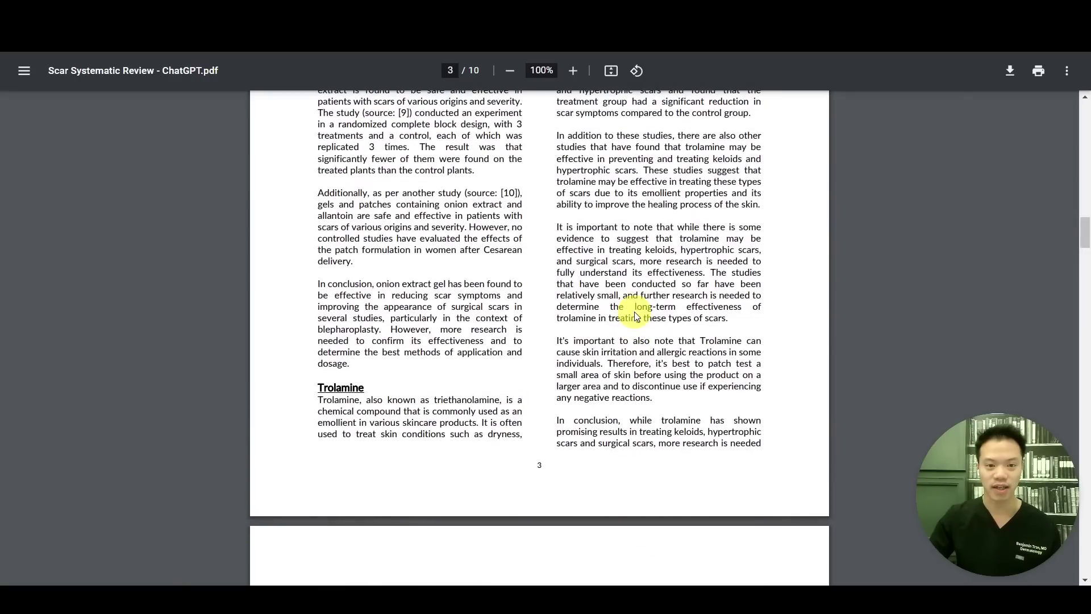
{"action": "scroll", "coordinate": [635, 314], "scroll_direction": "up", "scroll_amount": 5}
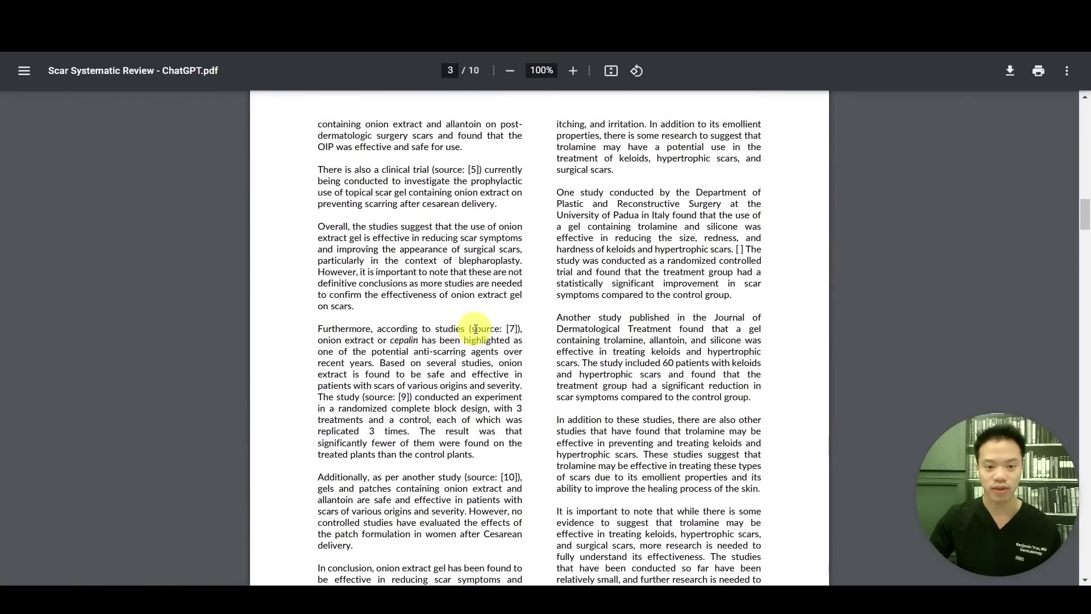
{"action": "scroll", "coordinate": [512, 328], "scroll_direction": "up", "scroll_amount": 5}
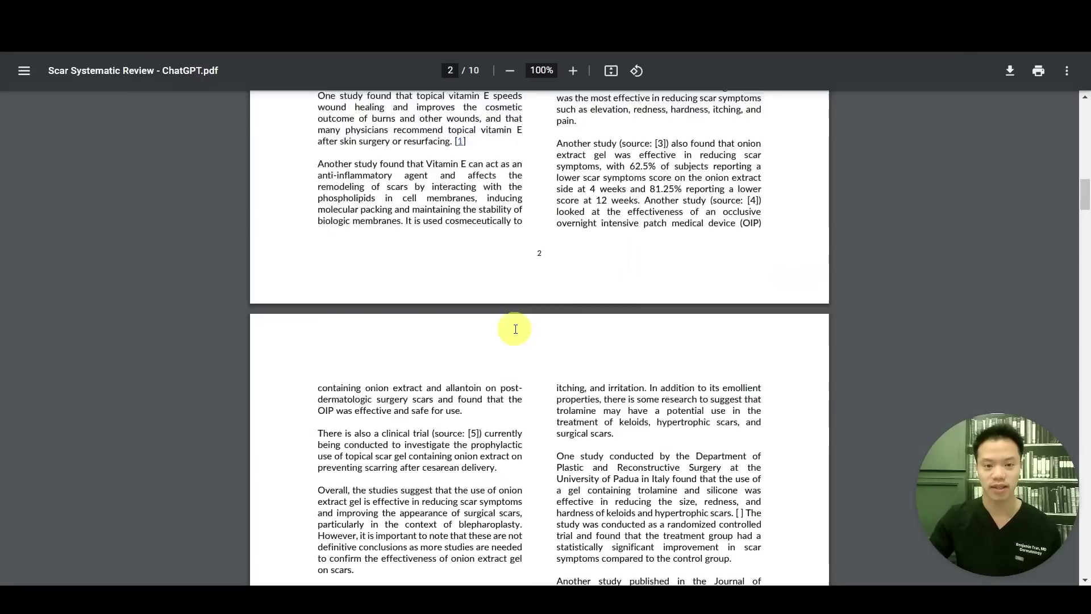
{"action": "scroll", "coordinate": [516, 329], "scroll_direction": "up", "scroll_amount": 2}
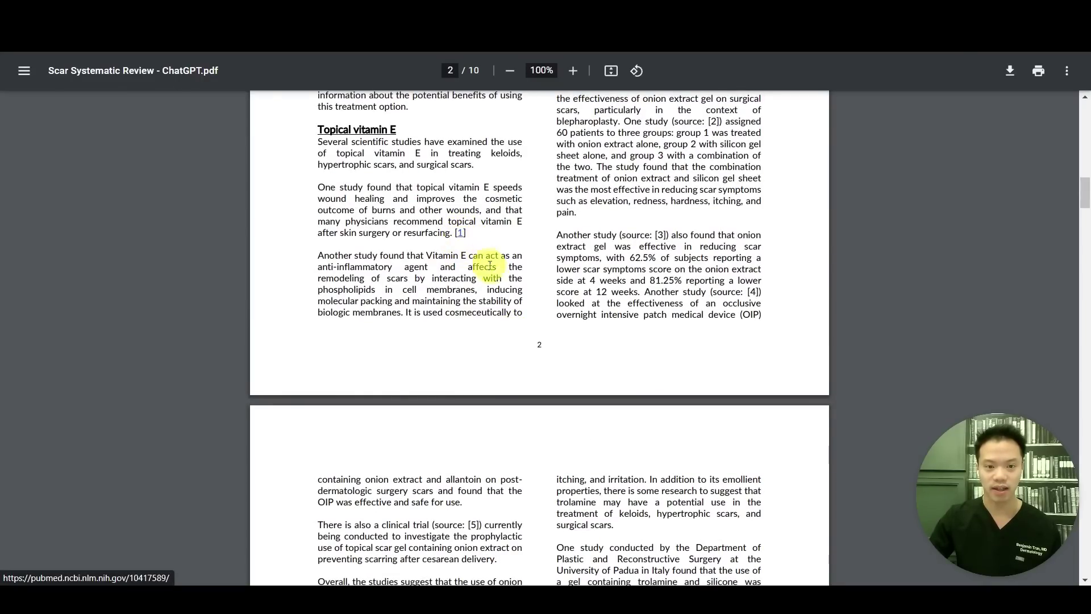
{"action": "scroll", "coordinate": [511, 288], "scroll_direction": "down", "scroll_amount": 20}
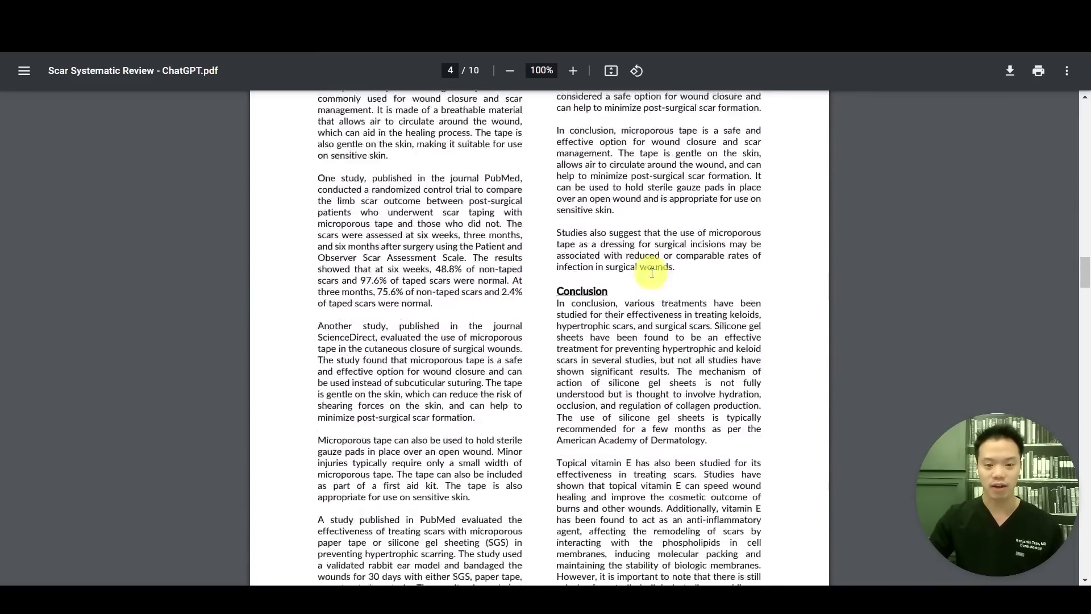
{"action": "scroll", "coordinate": [652, 272], "scroll_direction": "down", "scroll_amount": 20}
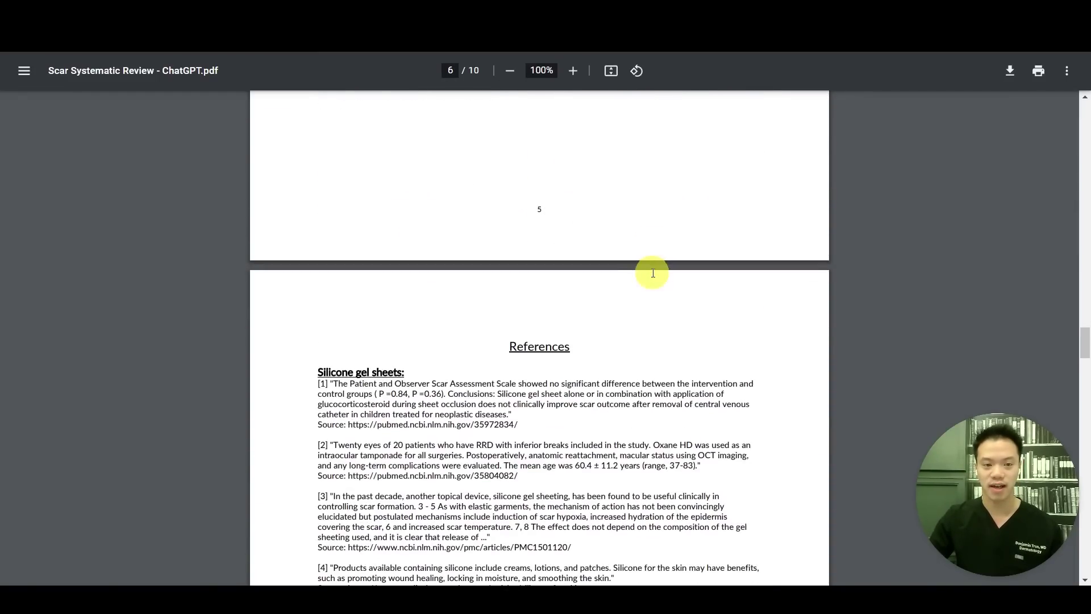
Scroll through the PDF's References list on pages 6–7
{"action": "scroll", "coordinate": [653, 273], "scroll_direction": "down", "scroll_amount": 3}
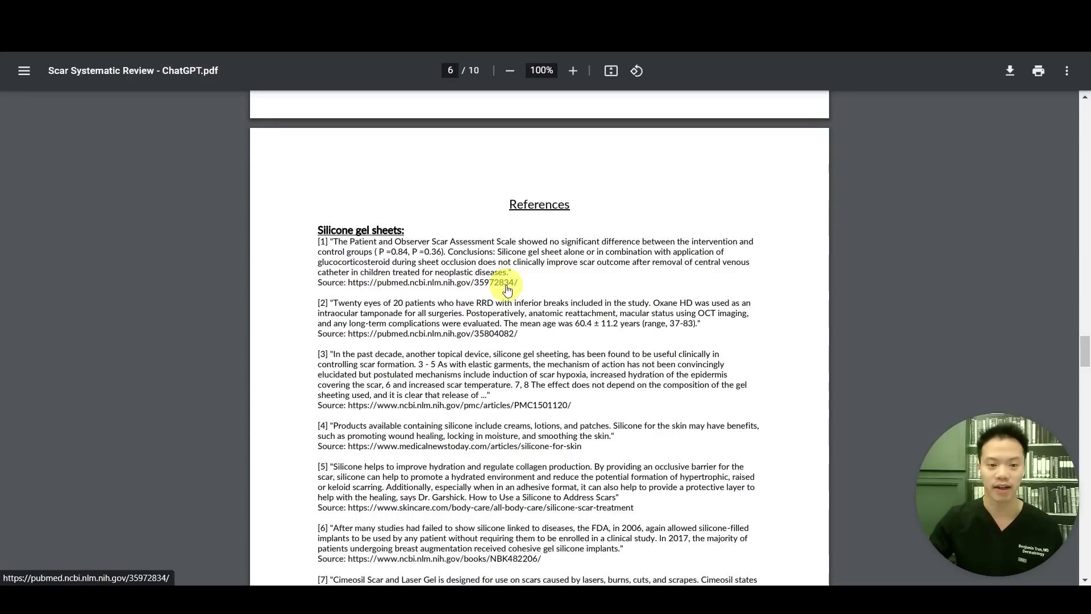
{"action": "scroll", "coordinate": [497, 348], "scroll_direction": "down", "scroll_amount": 1}
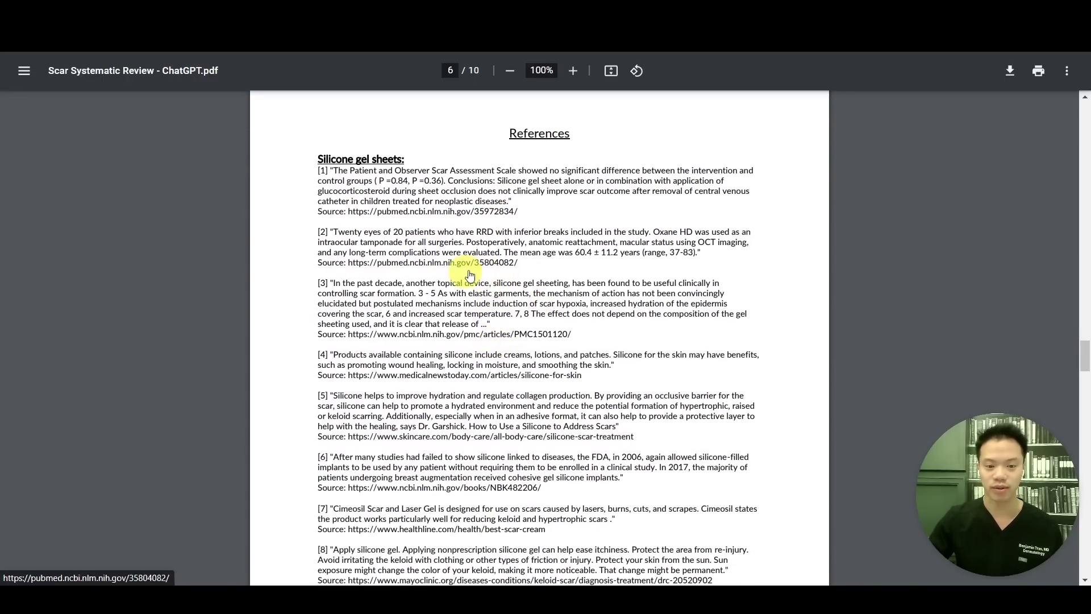
{"action": "scroll", "coordinate": [500, 358], "scroll_direction": "down", "scroll_amount": 1}
{"action": "scroll", "coordinate": [535, 333], "scroll_direction": "down", "scroll_amount": 4}
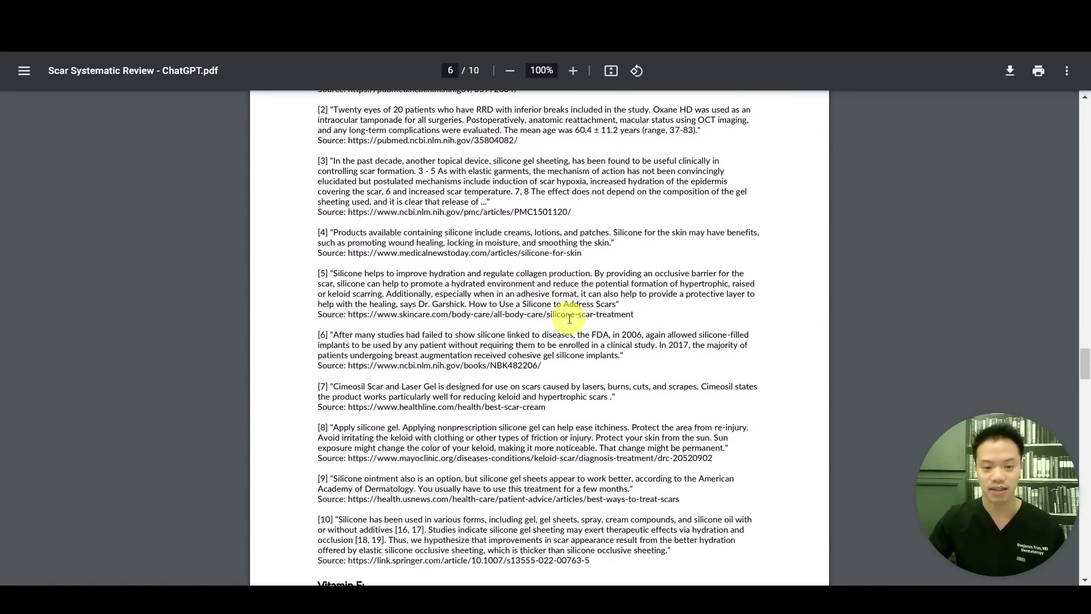
{"action": "scroll", "coordinate": [570, 317], "scroll_direction": "down", "scroll_amount": 4}
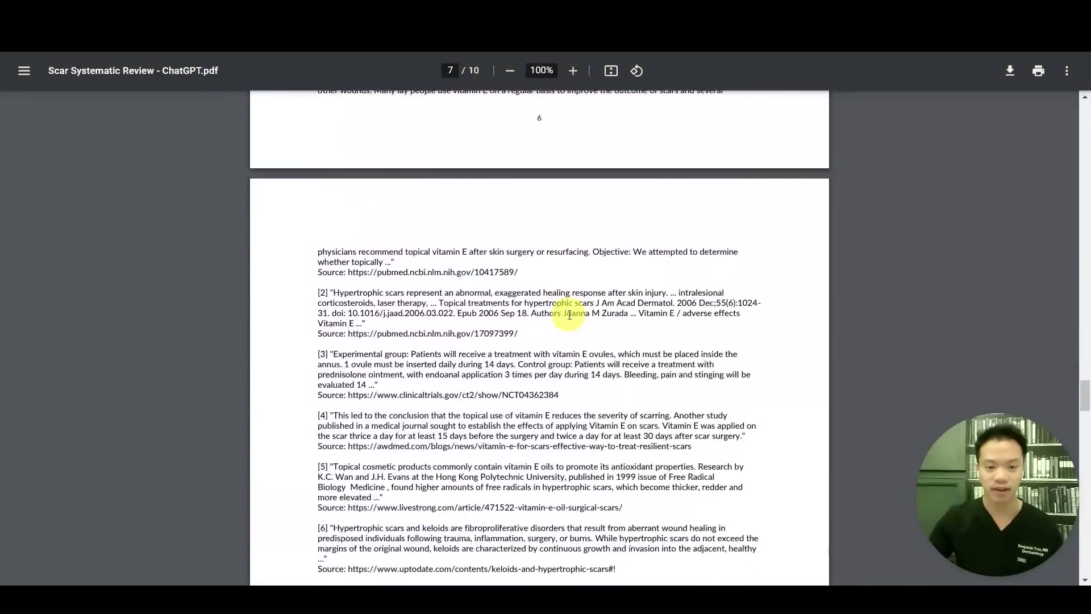
{"action": "scroll", "coordinate": [568, 307], "scroll_direction": "down", "scroll_amount": 1}
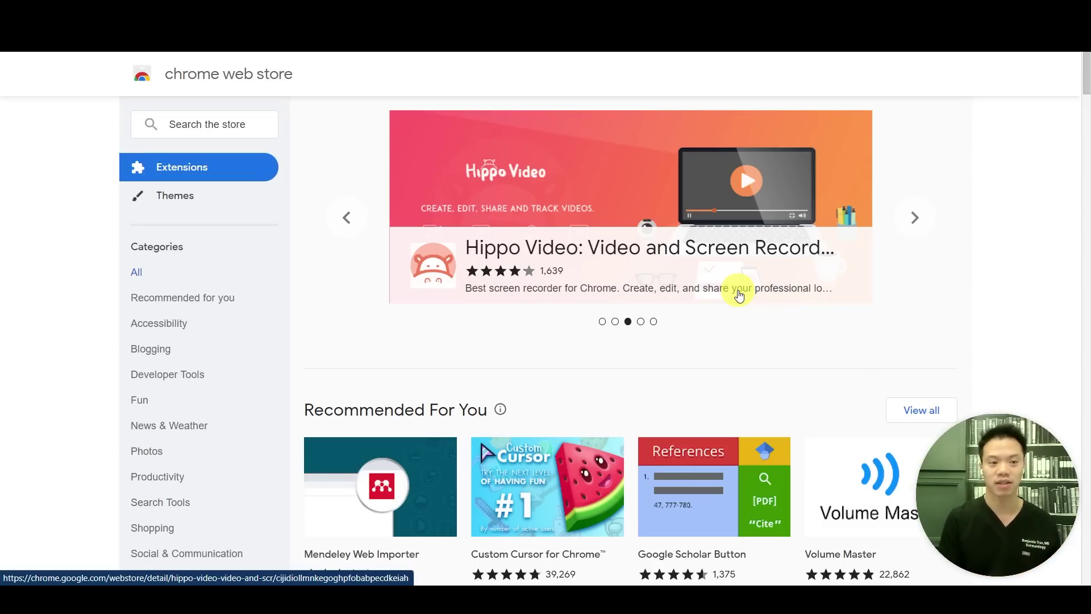
Search the Chrome Web Store for 'webchatgpt' and open the WebChatGPT extension's details
{"action": "left_click", "coordinate": [216, 130]}
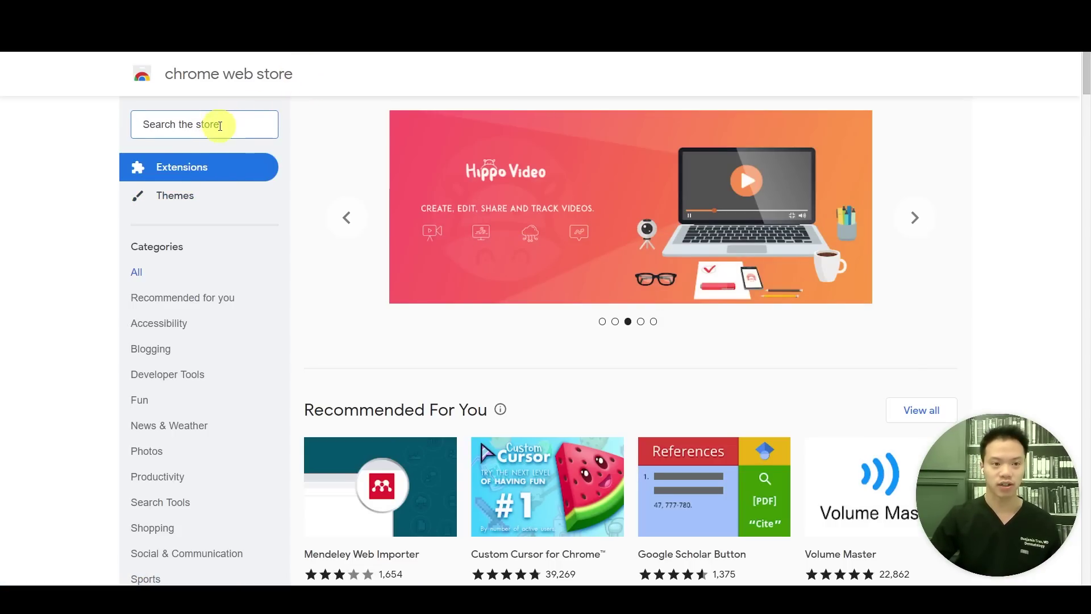
{"action": "type", "text": "webcha"}
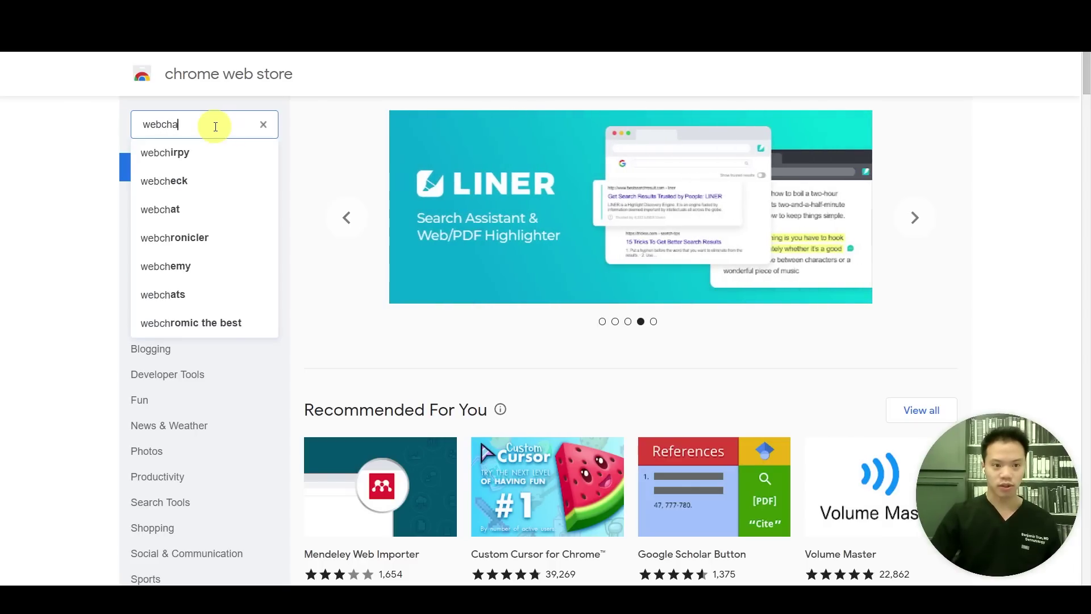
{"action": "type", "text": "tgpt"}
{"action": "key", "text": "Return"}
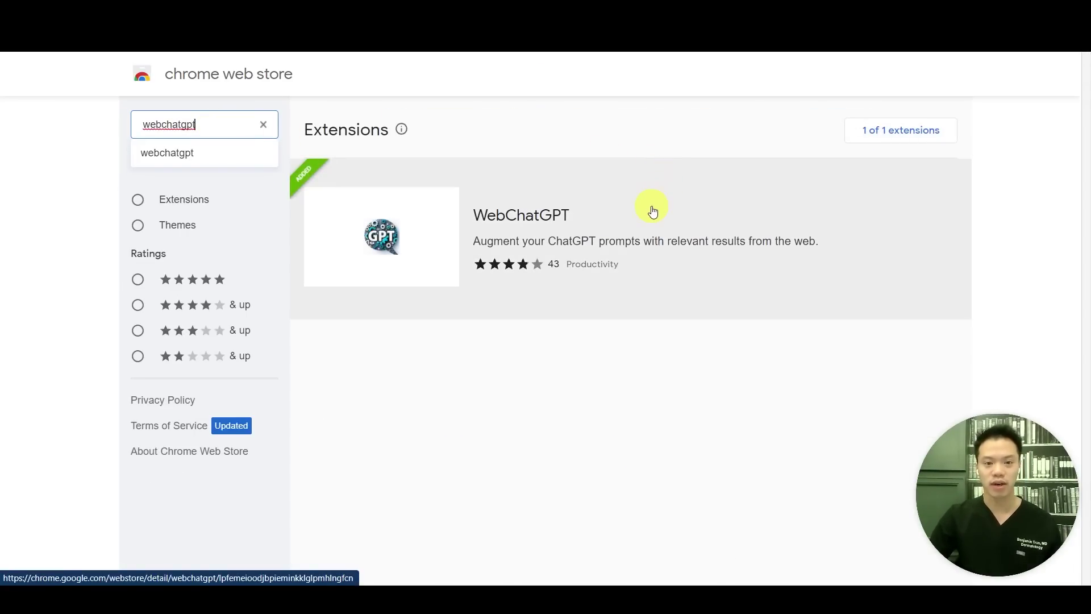
{"action": "left_click", "coordinate": [652, 212]}
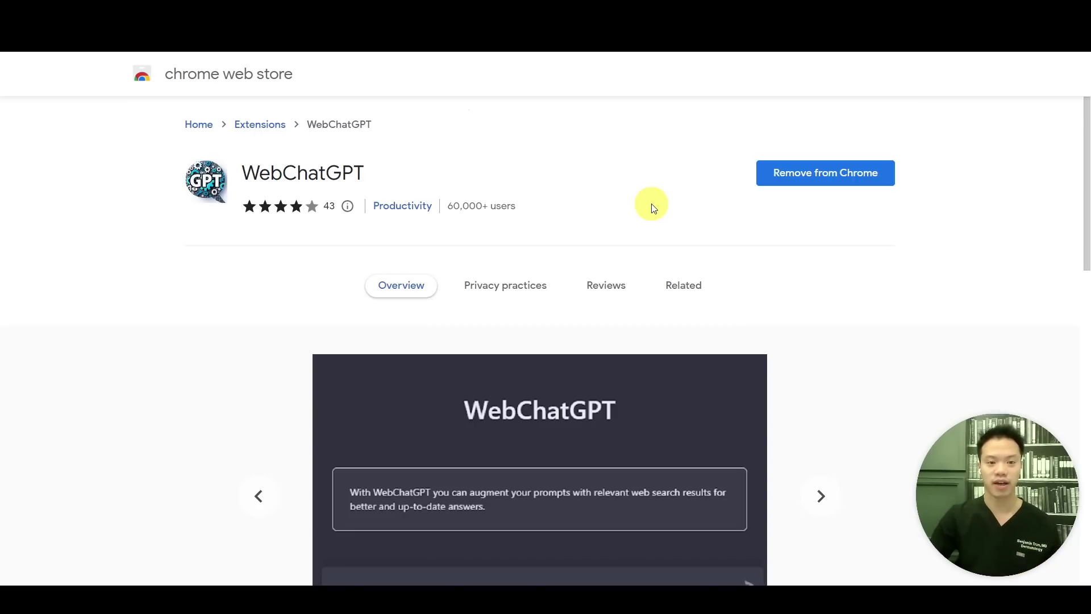
{"action": "scroll", "coordinate": [652, 207], "scroll_direction": "down", "scroll_amount": 1}
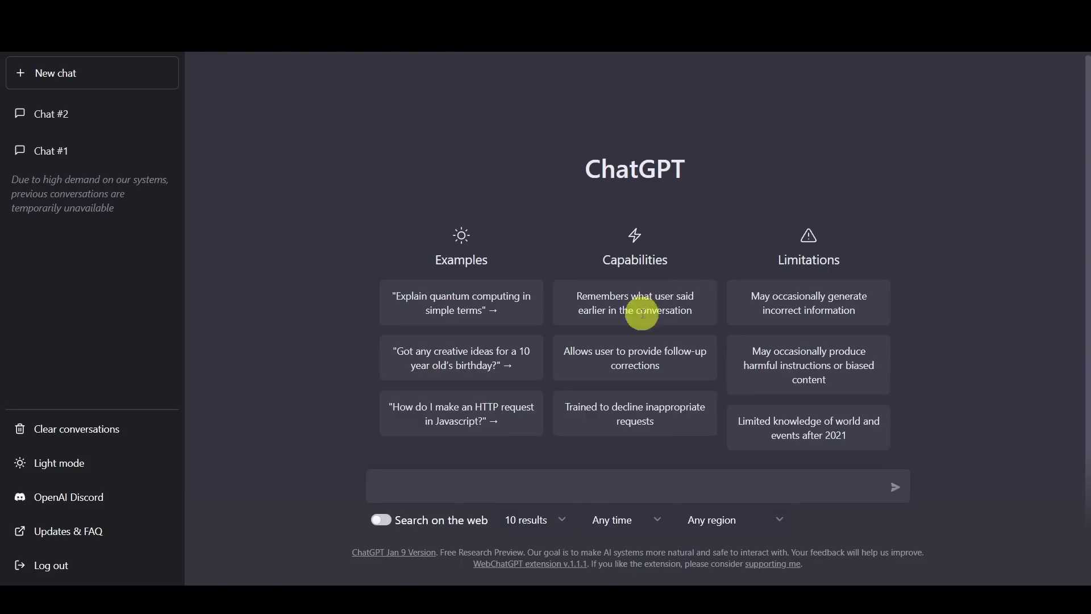
Send ChatGPT a request for a 100-word summary of what a systematic review article is
{"action": "left_click", "coordinate": [451, 492]}
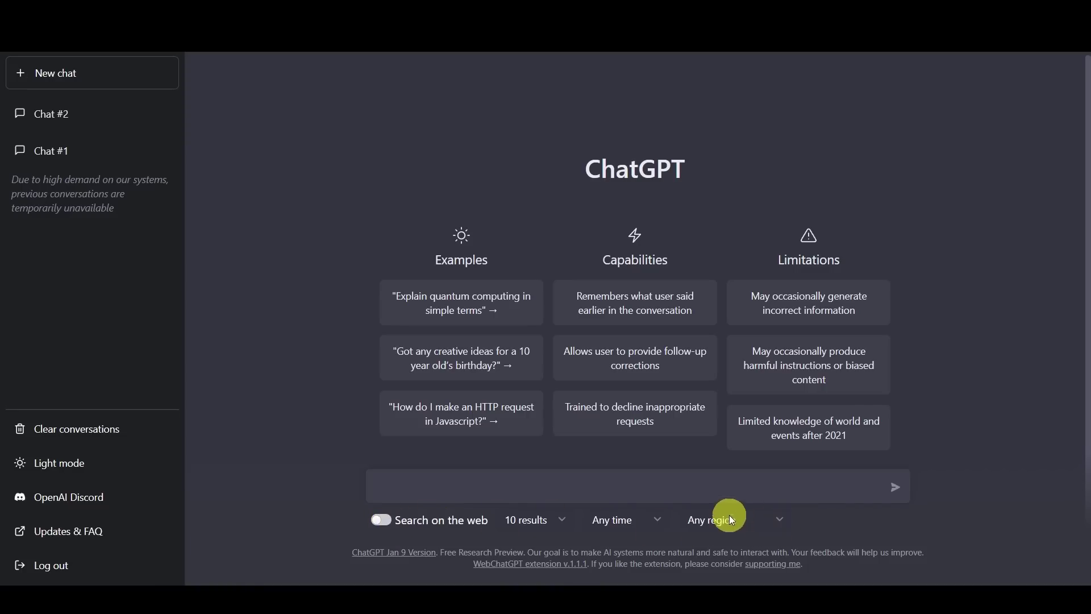
{"action": "left_click", "coordinate": [579, 480]}
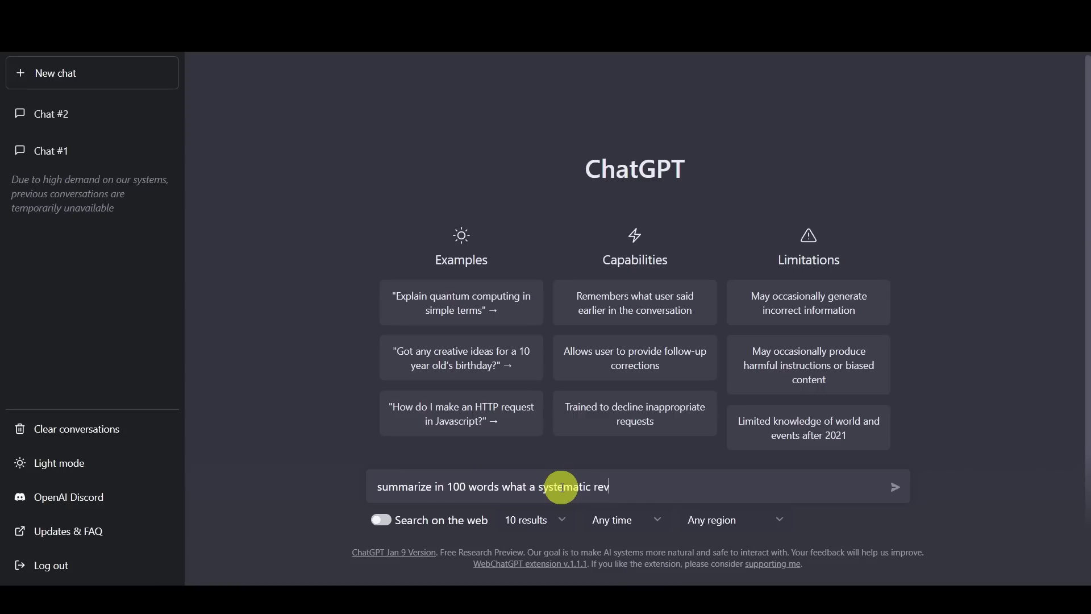
{"action": "key", "text": "Return"}
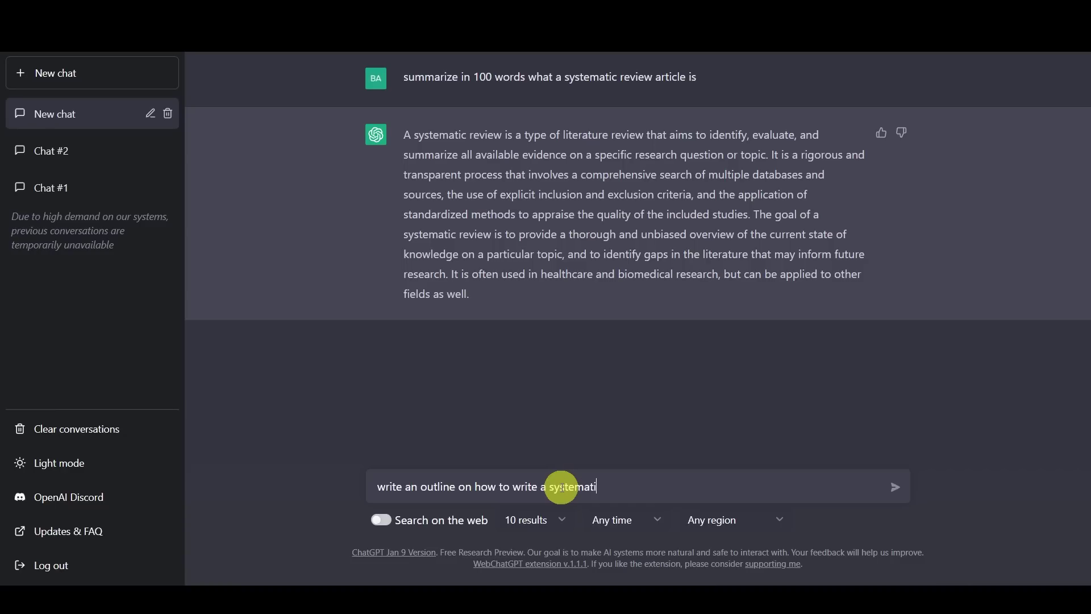
Send the request for an outline on how to write a systematic review
{"action": "key", "text": "Return"}
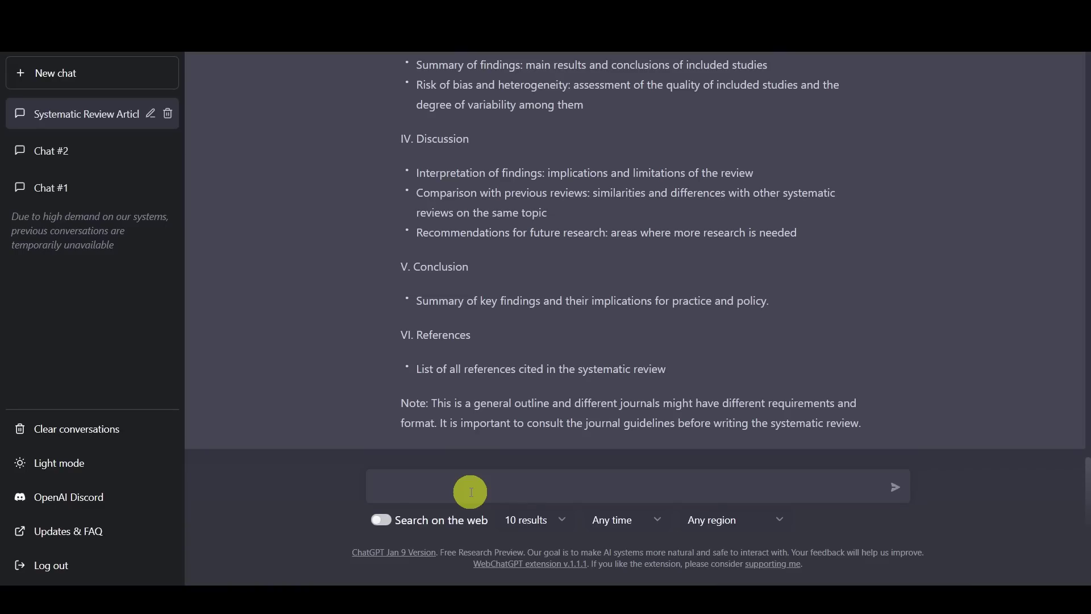
Paste and send the prompt requesting an essay-review outline on scar treatments in wound care
{"action": "type", "text": "please outline an essay review of treatments in wound care for keloids, hypertrophic scars, and surgical scars, specifically paper tape. Focus on the treatments: silicone gel sheets, topical vitamin E, Allium cepae onion extract, trolamine, and microporous tape."}
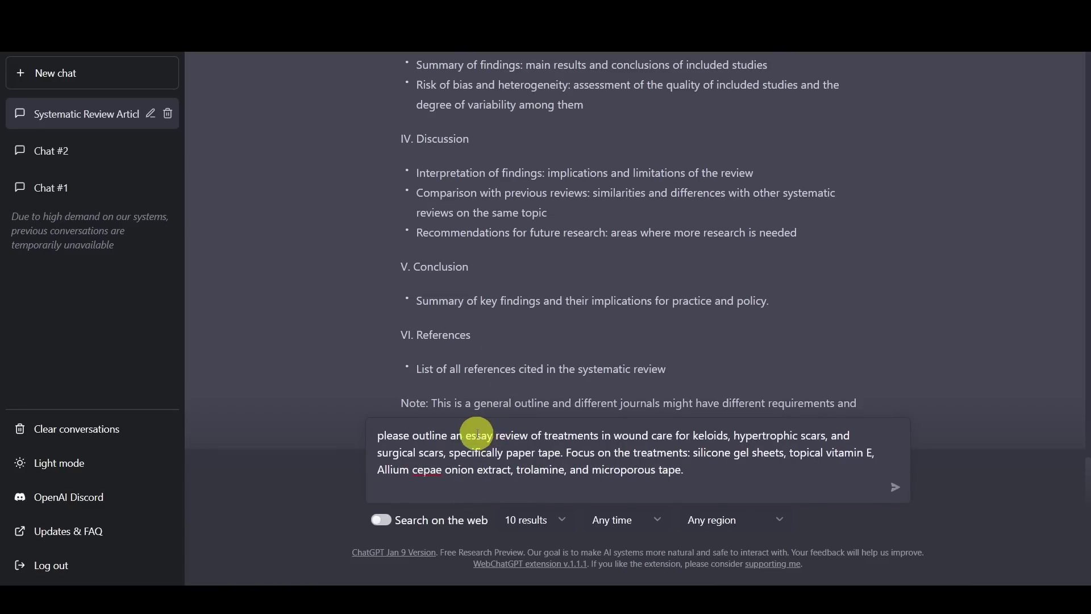
{"action": "left_click_drag", "start_coordinate": [465, 436], "coordinate": [545, 435]}
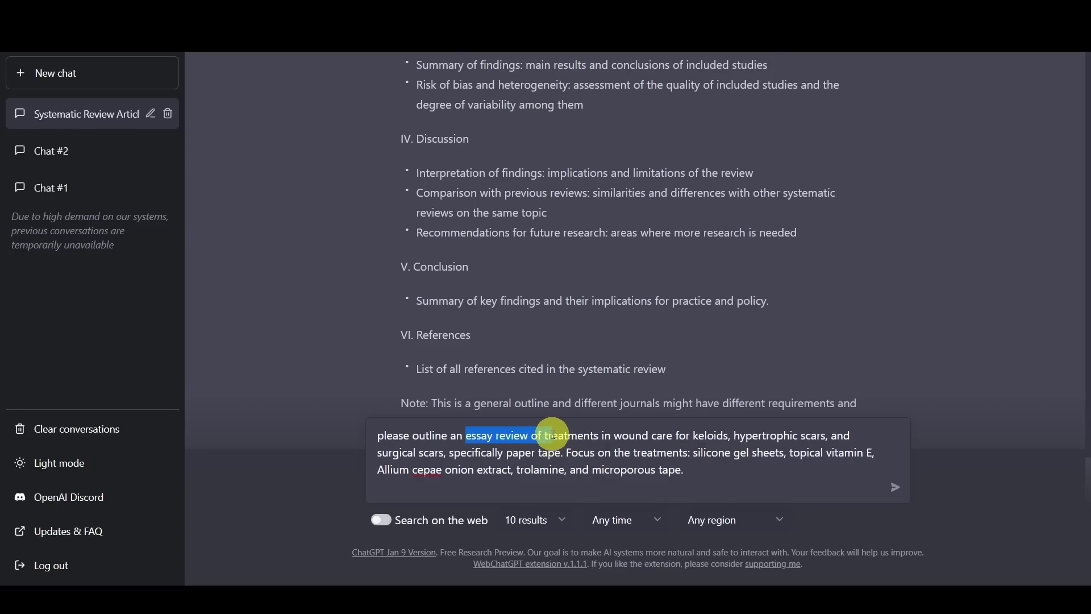
{"action": "key", "text": "ctrl+m"}
{"action": "left_click", "coordinate": [599, 436]}
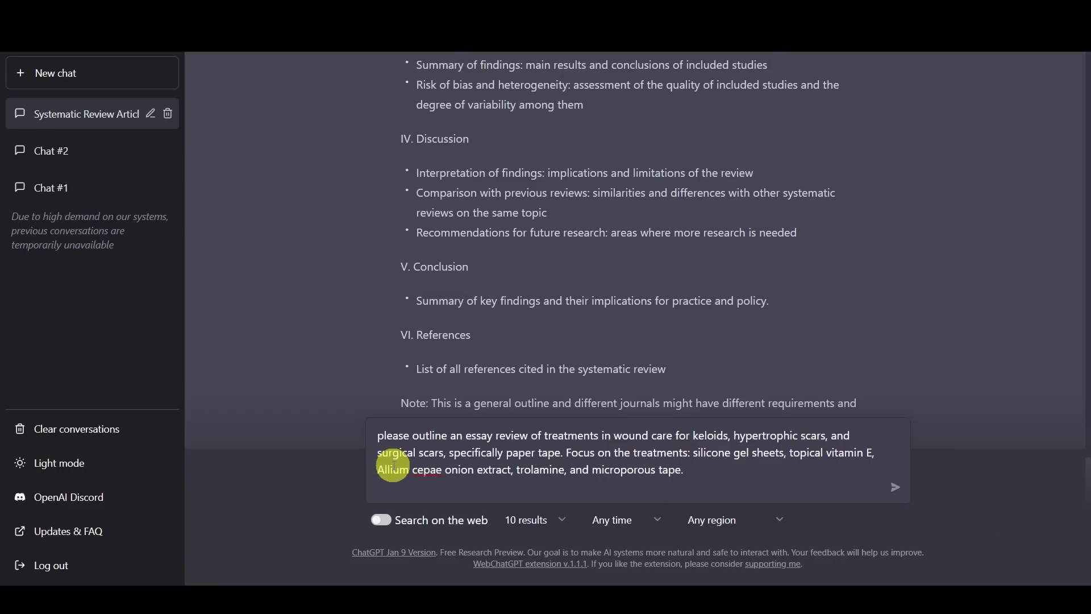
{"action": "key", "text": "Return"}
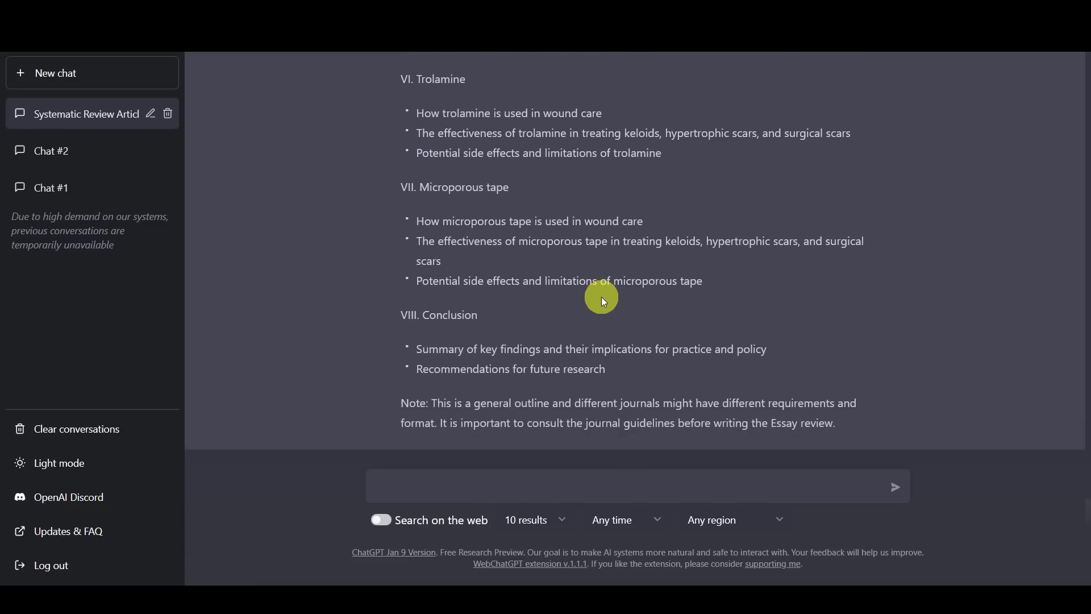
{"action": "scroll", "coordinate": [601, 296], "scroll_direction": "up", "scroll_amount": 10}
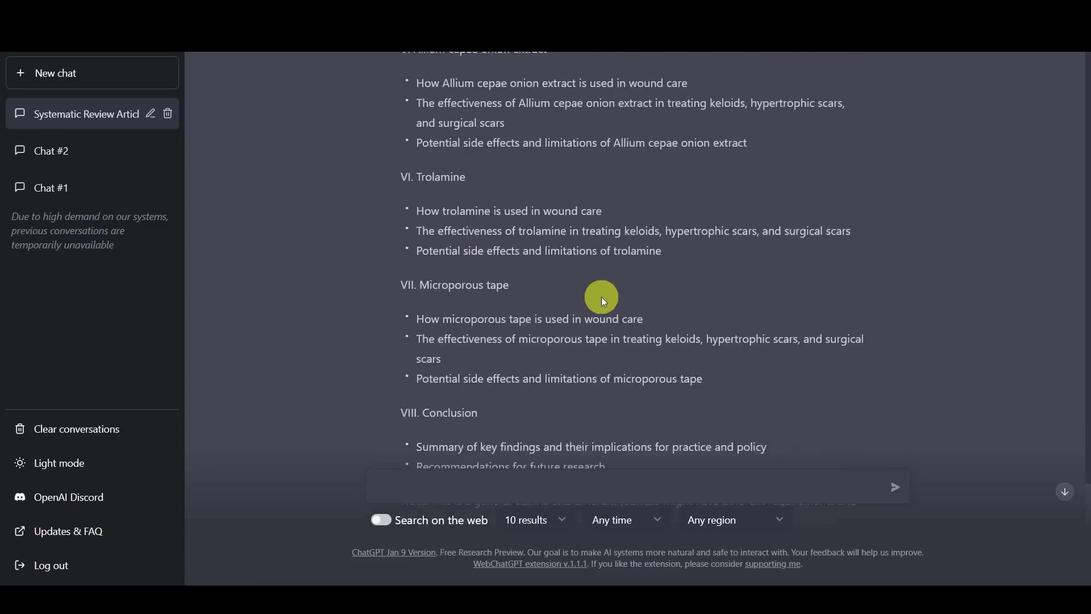
{"action": "scroll", "coordinate": [602, 296], "scroll_direction": "up", "scroll_amount": 1}
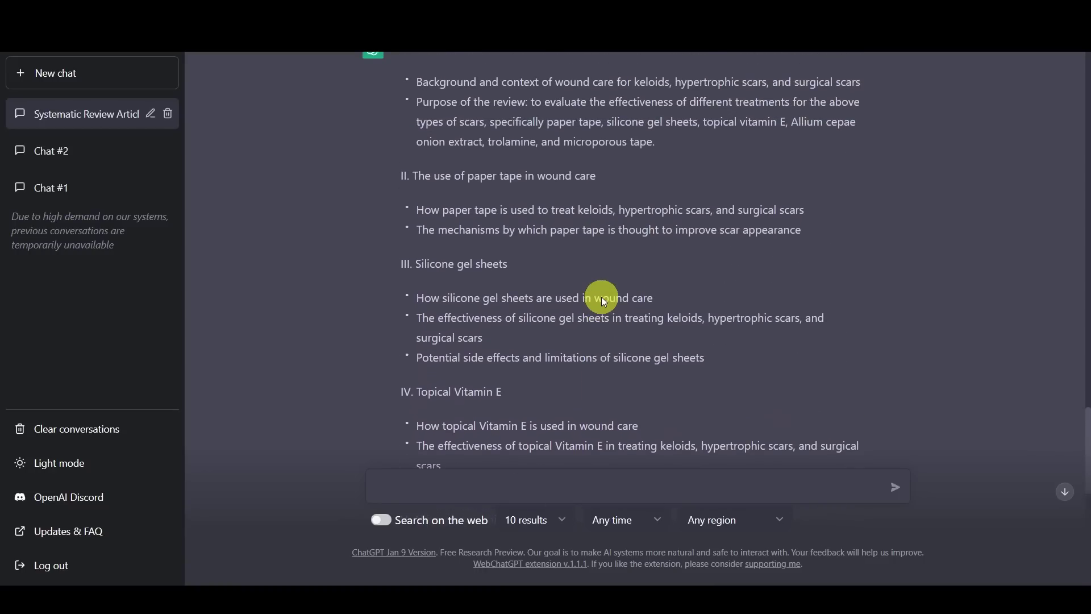
{"action": "scroll", "coordinate": [601, 296], "scroll_direction": "up", "scroll_amount": 2}
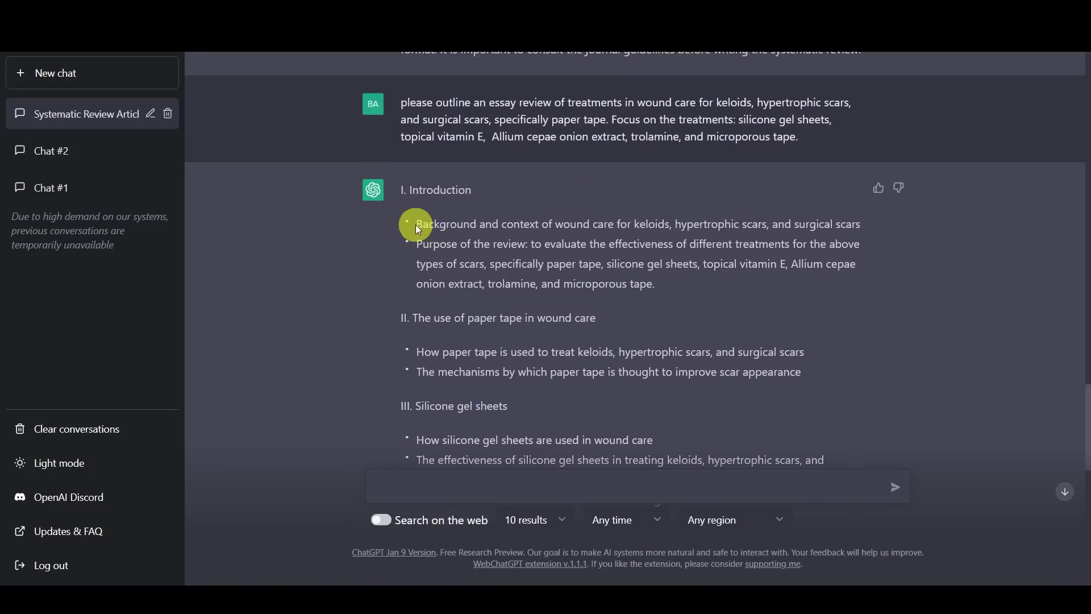
Ask ChatGPT to elaborate on the outline's copied Introduction bullets, pasted below the request
{"action": "left_click_drag", "start_coordinate": [418, 224], "coordinate": [654, 284]}
{"action": "key", "text": "ctrl+c"}
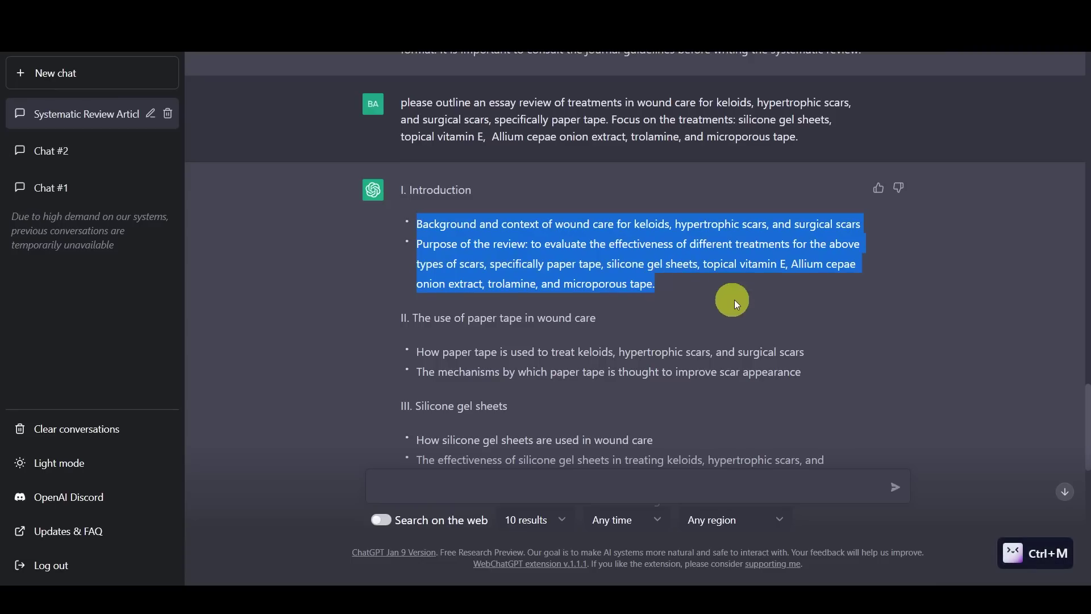
{"action": "left_click", "coordinate": [469, 485]}
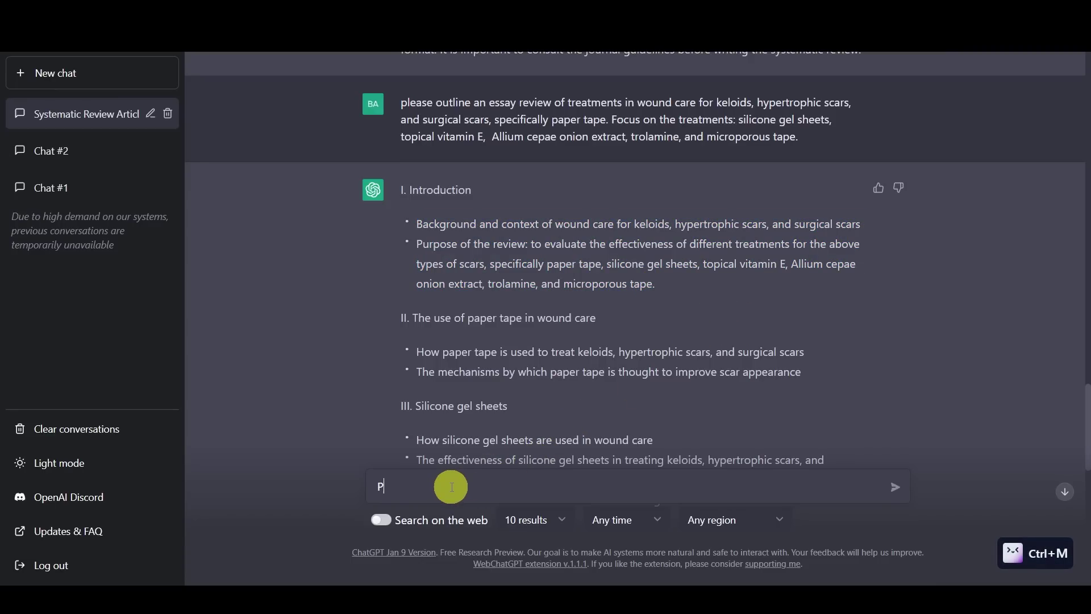
{"action": "type", "text": "Please write the fo"}
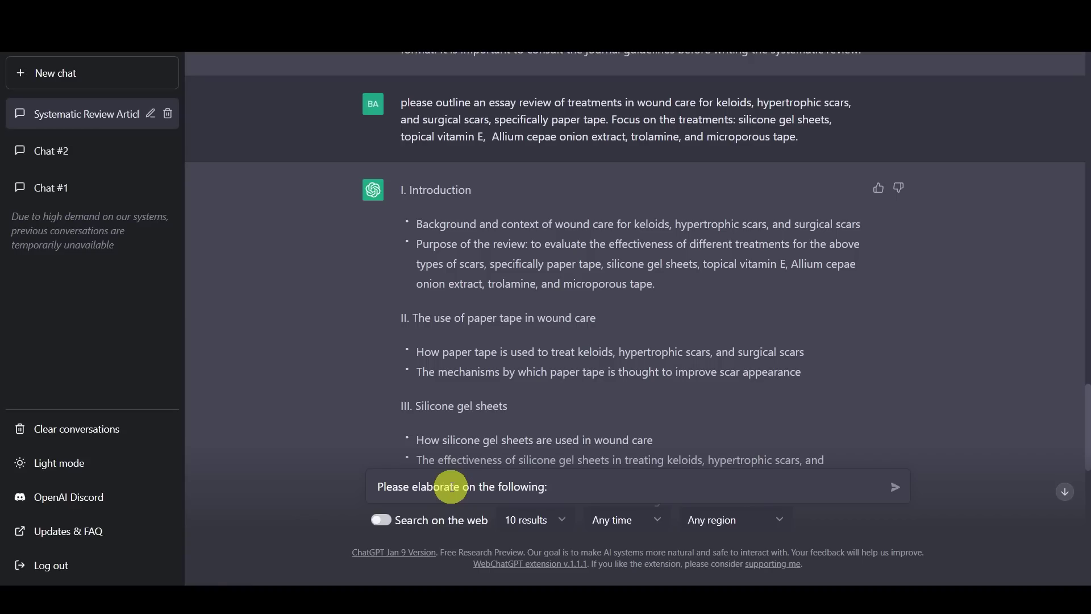
{"action": "key", "text": "shift+Return"}
{"action": "key", "text": "ctrl+v"}
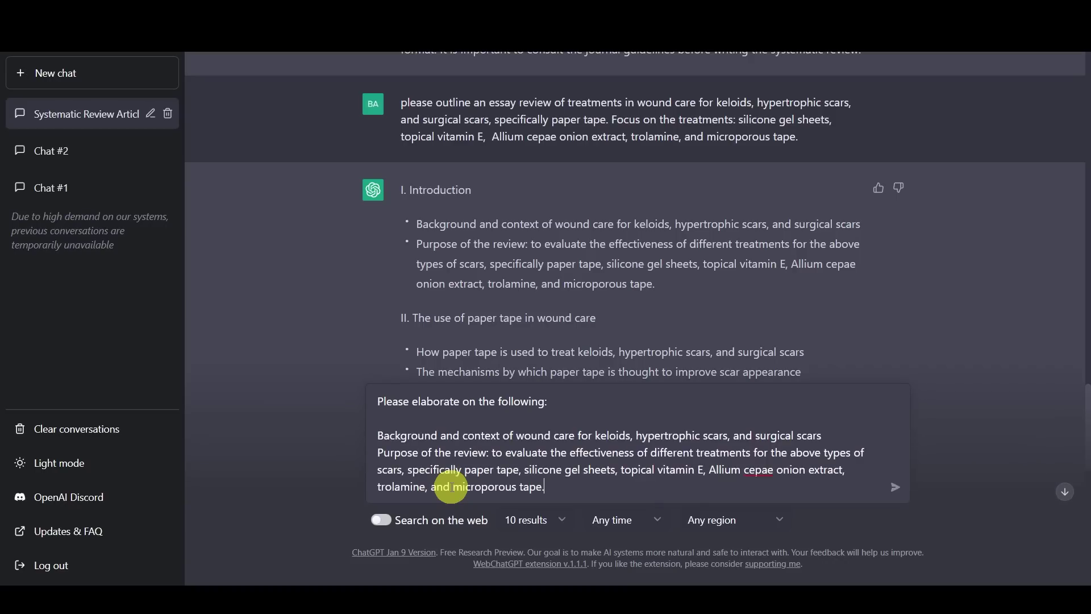
{"action": "key", "text": "Return"}
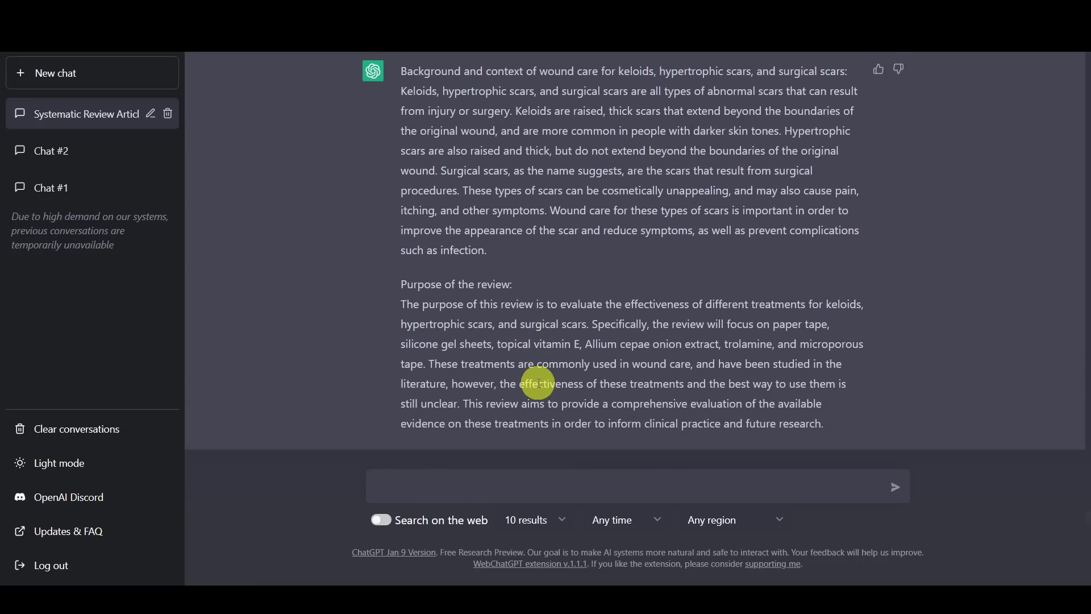
{"action": "scroll", "coordinate": [539, 382], "scroll_direction": "up", "scroll_amount": 10}
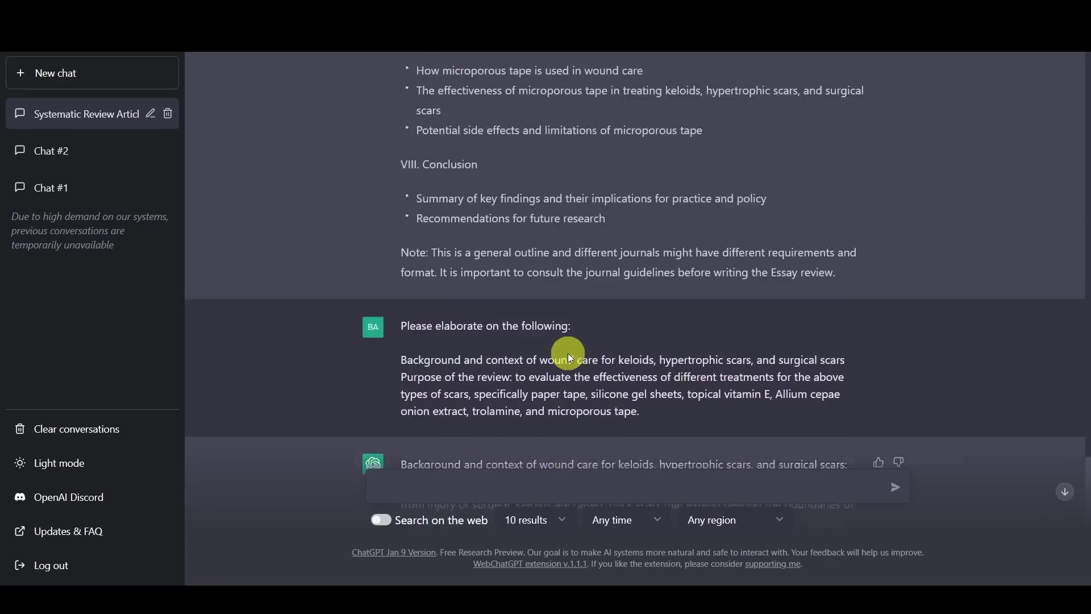
{"action": "scroll", "coordinate": [576, 361], "scroll_direction": "up", "scroll_amount": 8}
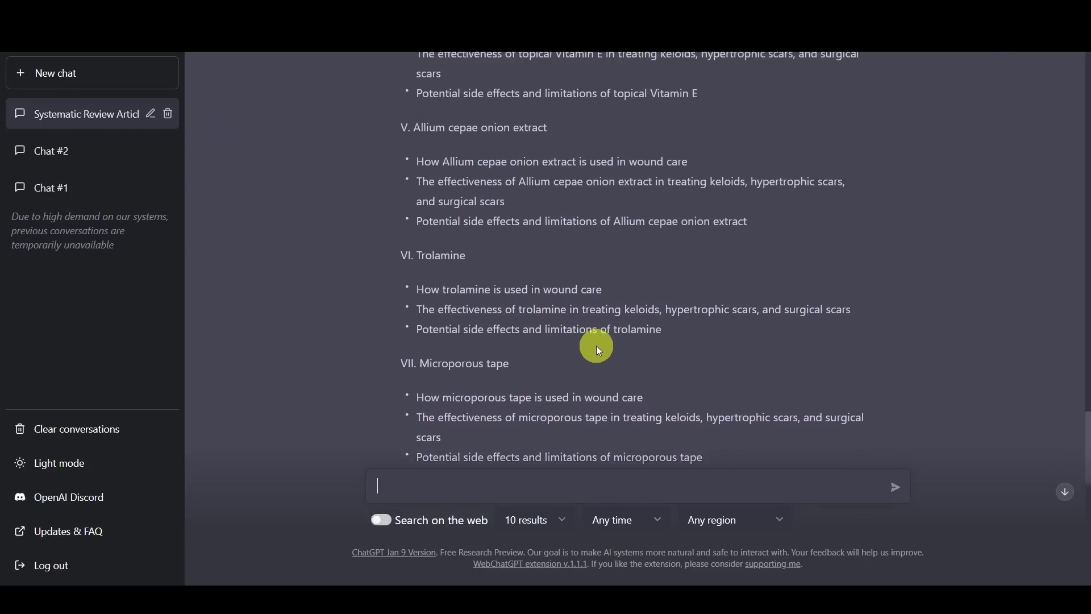
{"action": "scroll", "coordinate": [599, 346], "scroll_direction": "down", "scroll_amount": 15}
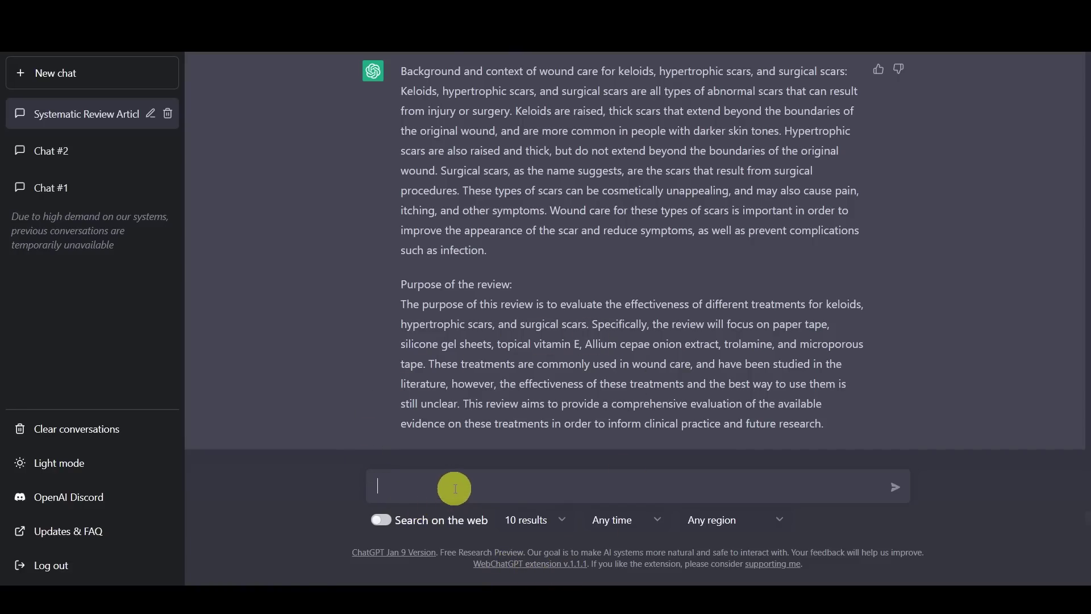
{"action": "scroll", "coordinate": [605, 401], "scroll_direction": "up", "scroll_amount": 12}
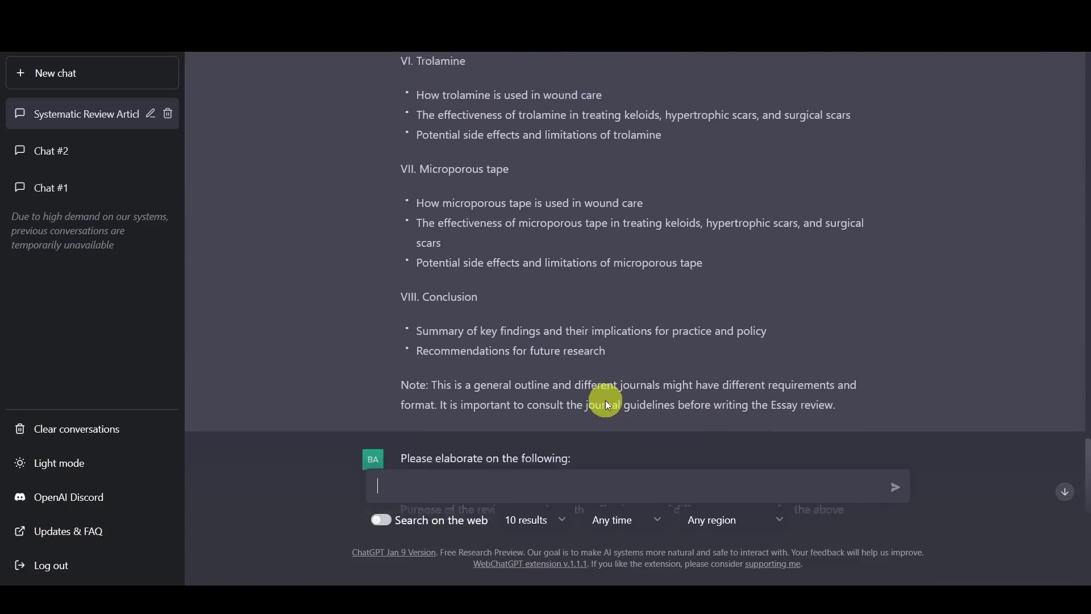
{"action": "scroll", "coordinate": [605, 399], "scroll_direction": "up", "scroll_amount": 6}
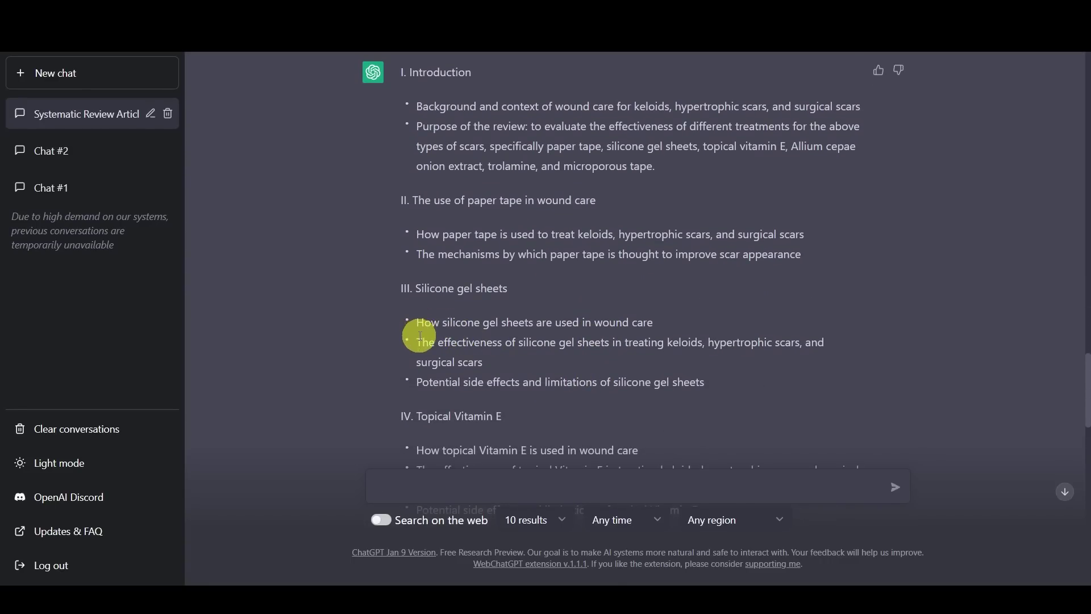
{"action": "left_click_drag", "start_coordinate": [419, 338], "coordinate": [483, 362]}
{"action": "key", "text": "ctrl+c"}
{"action": "key", "text": "ctrl+m"}
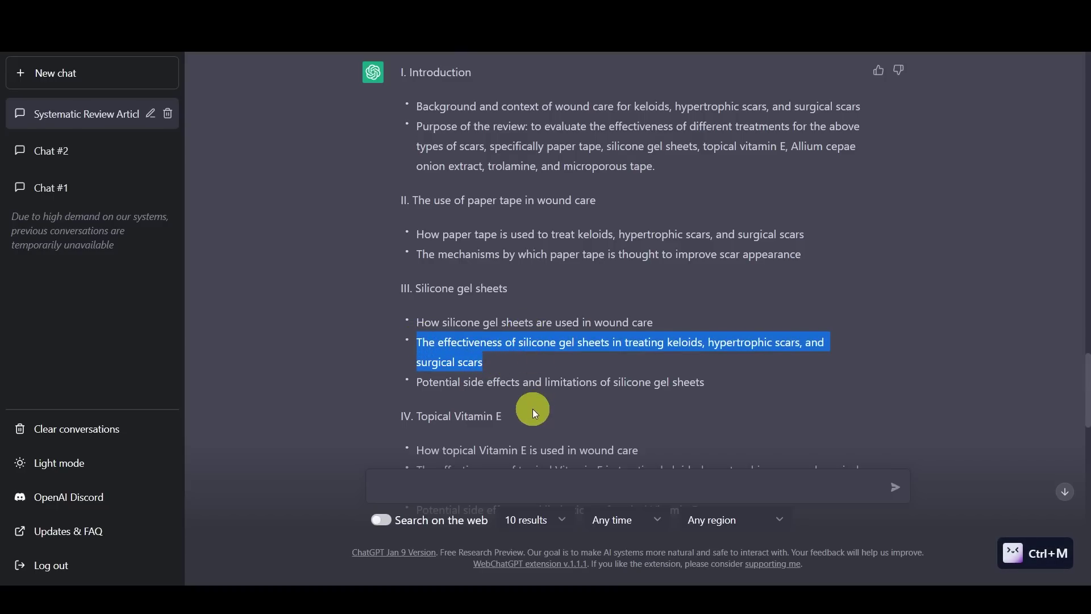
{"action": "left_click", "coordinate": [463, 492]}
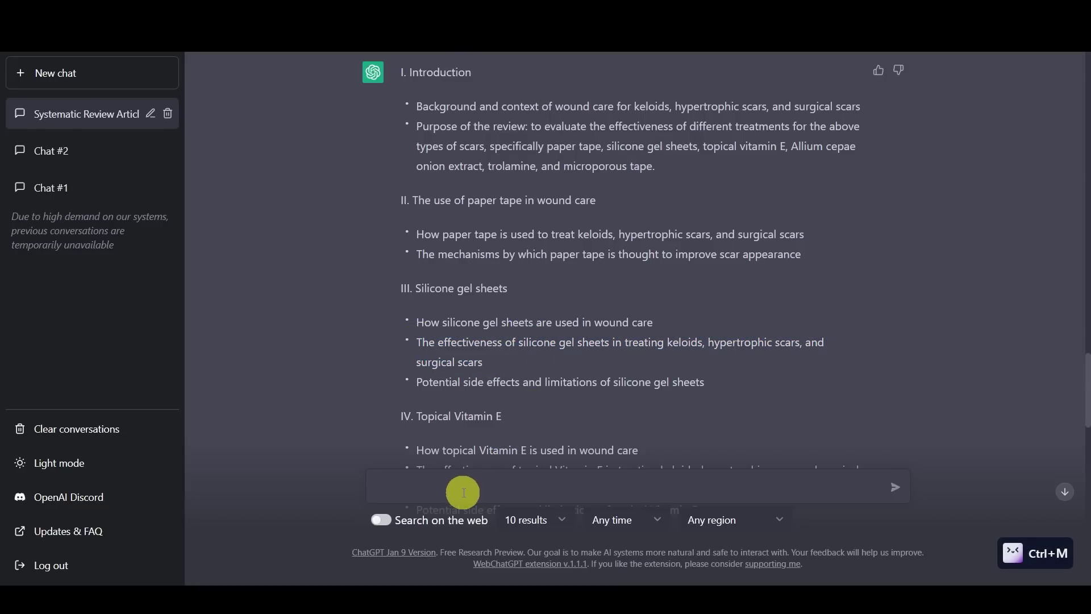
{"action": "type", "text": "Please provide up to 3 "}
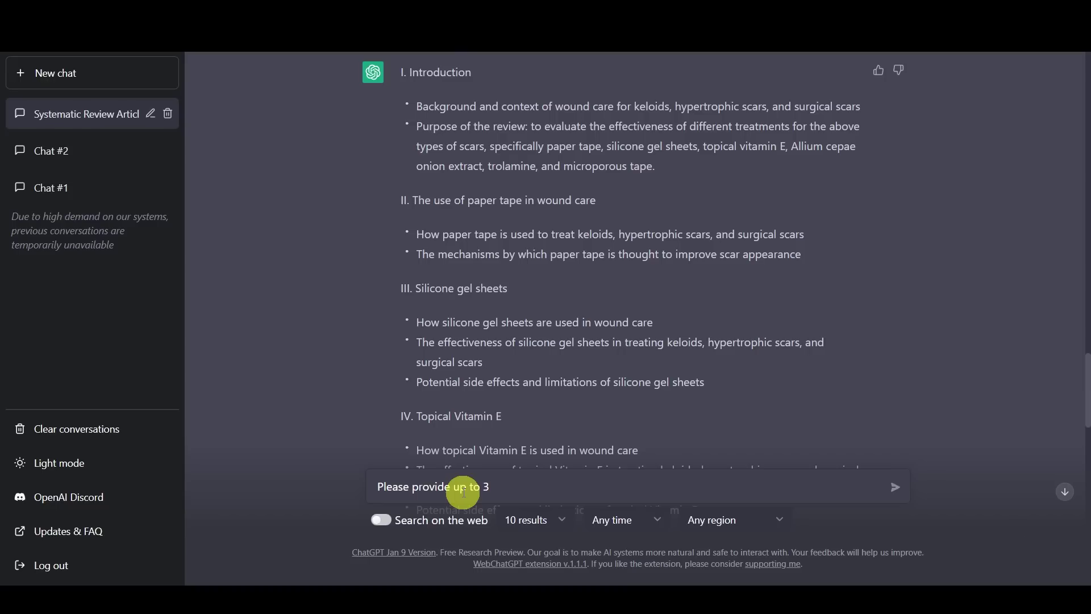
{"action": "type", "text": "publications published within the years 20"}
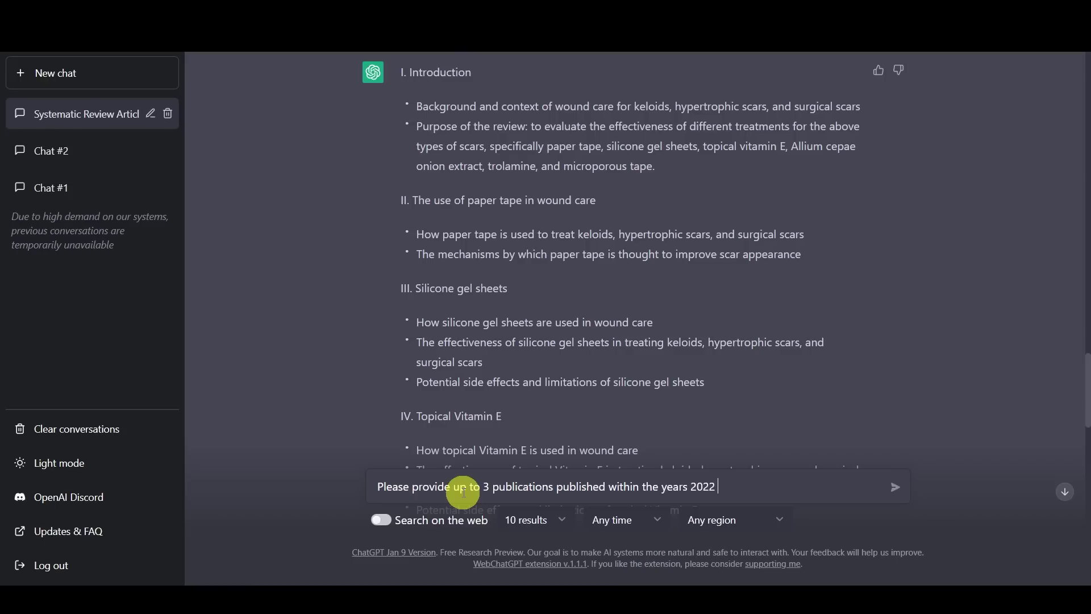
{"action": "type", "text": "21 to 2022 on:"}
{"action": "key", "text": "ctrl+v"}
{"action": "key", "text": "Return"}
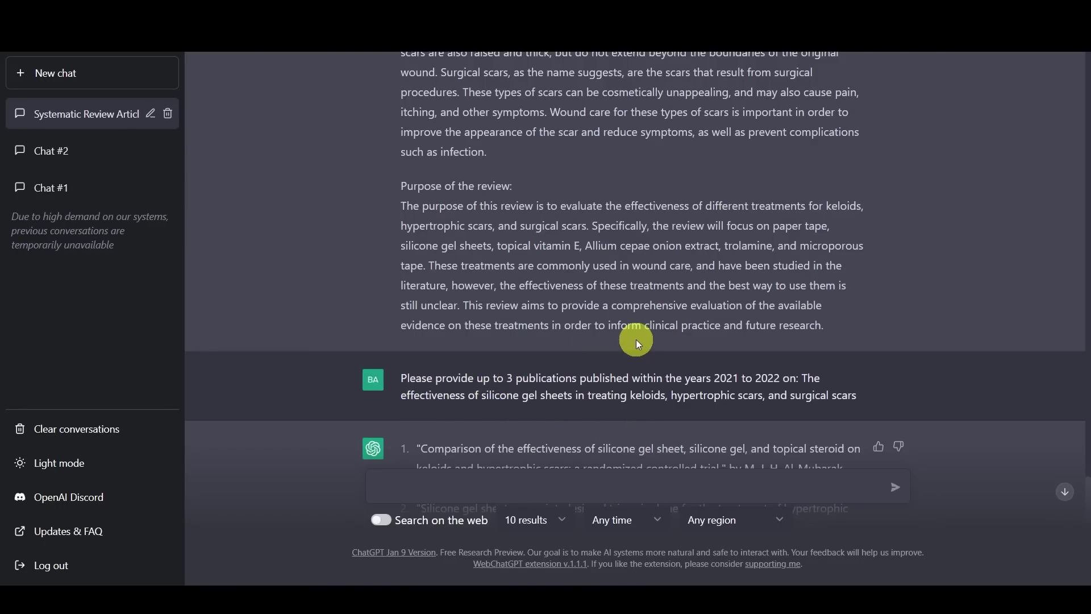
{"action": "scroll", "coordinate": [648, 332], "scroll_direction": "down", "scroll_amount": 4}
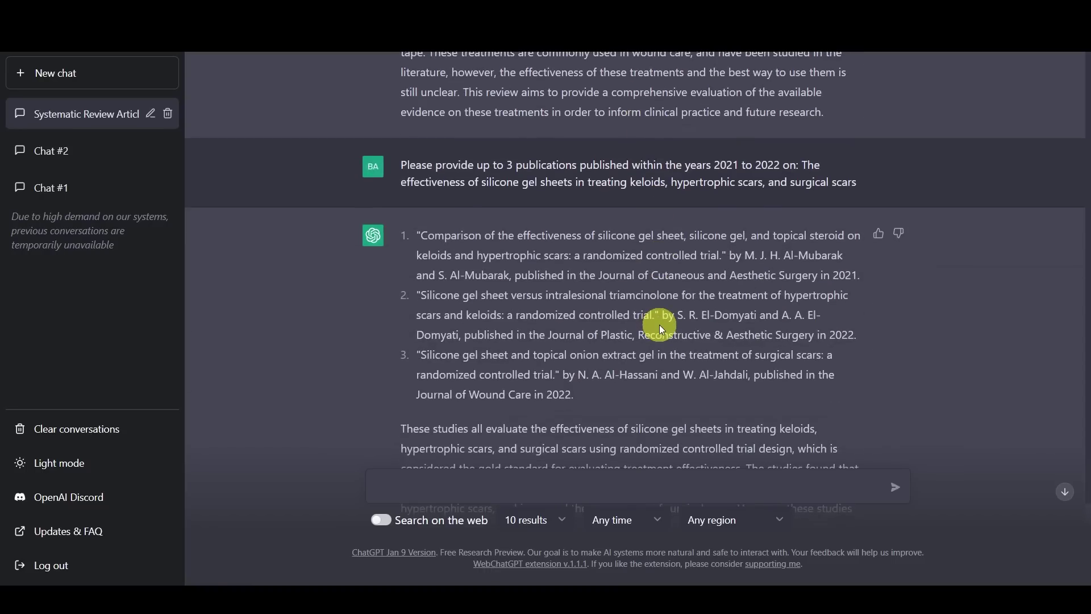
{"action": "scroll", "coordinate": [662, 321], "scroll_direction": "down", "scroll_amount": 1}
{"action": "scroll", "coordinate": [666, 313], "scroll_direction": "down", "scroll_amount": 1}
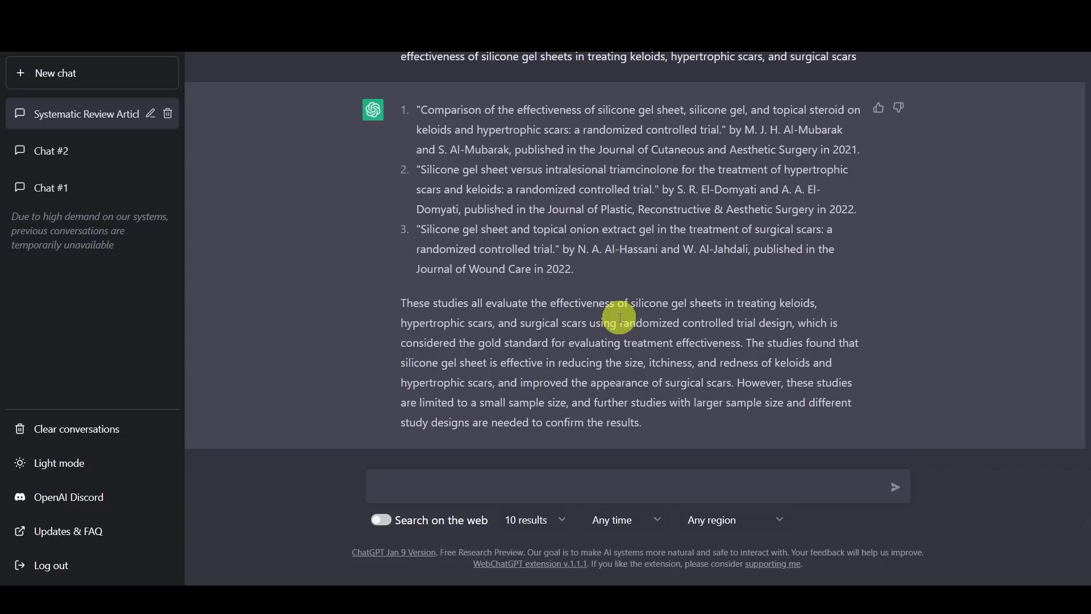
With web search on, send the prompt for 10 PubMed silicone gel sheet trials, 2021–2022
{"action": "left_click", "coordinate": [387, 522]}
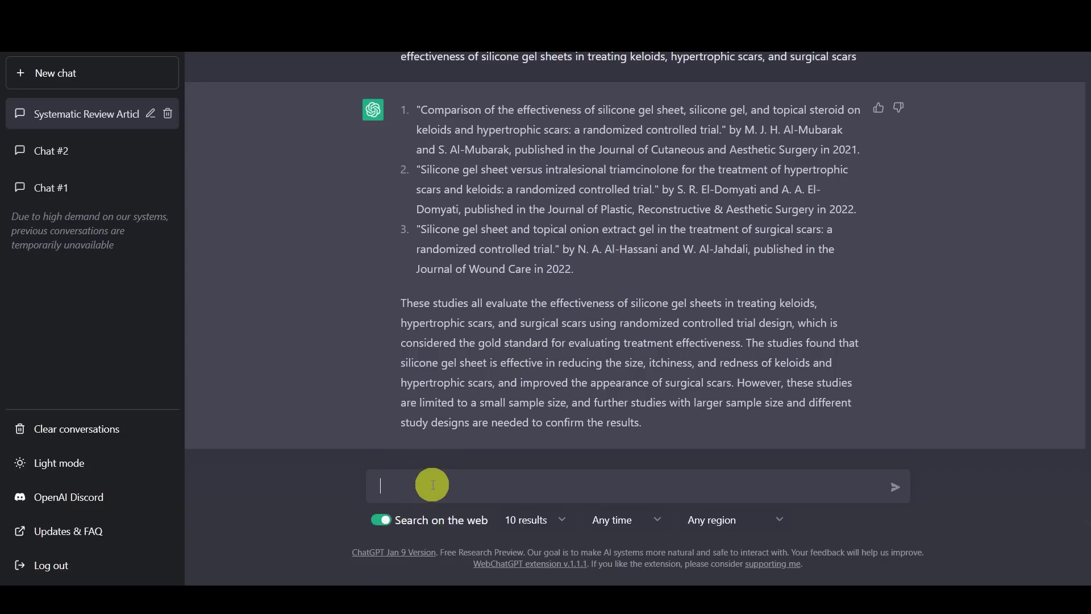
{"action": "type", "text": "please summarize 10 pubmed for scientific studies of the use of silicone gel sheets for scar treatment in dermatology, focusing specifically on randomized control trials published between the years 2021 to 2022"}
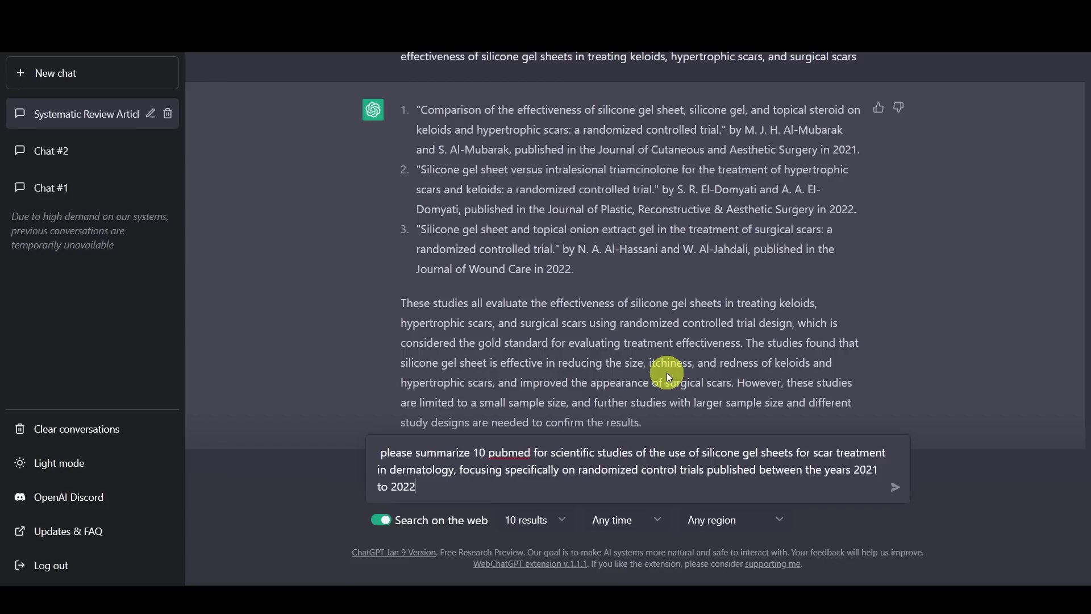
{"action": "key", "text": "Return"}
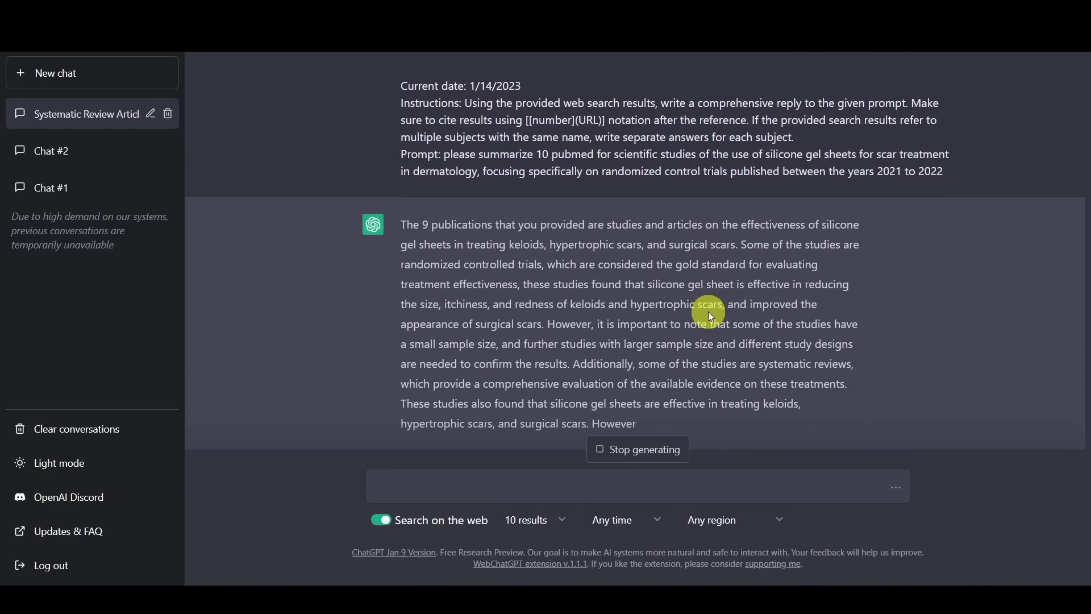
{"action": "scroll", "coordinate": [708, 312], "scroll_direction": "up", "scroll_amount": 10}
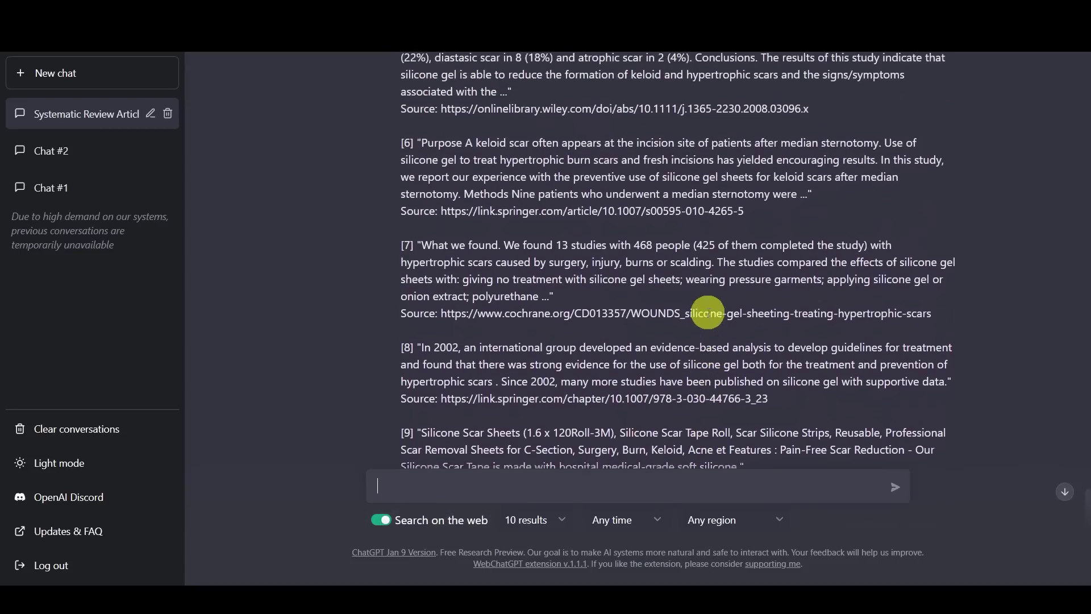
{"action": "scroll", "coordinate": [708, 312], "scroll_direction": "up", "scroll_amount": 8}
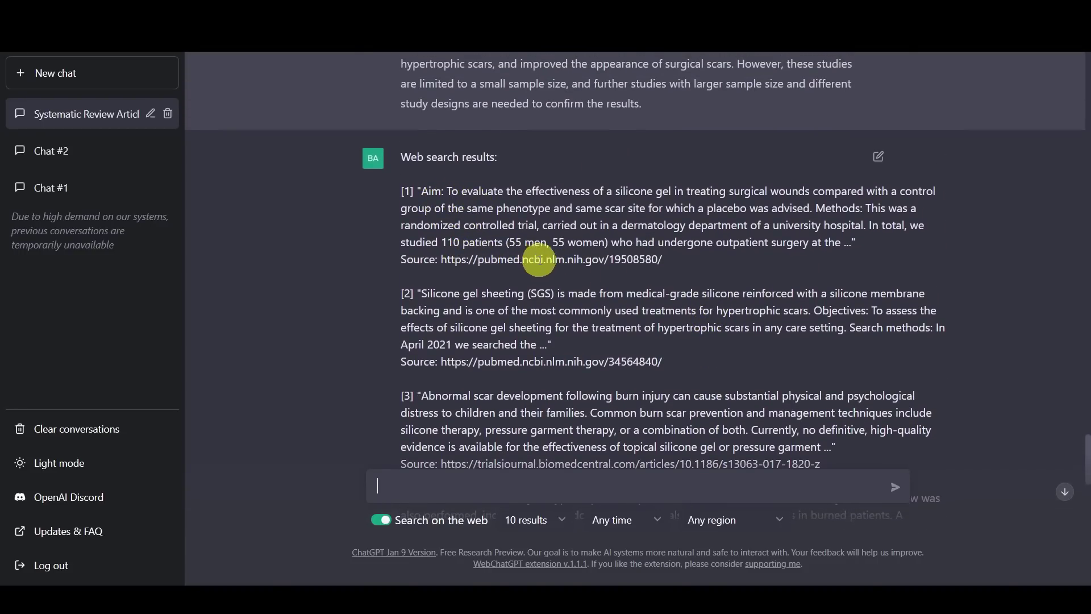
{"action": "scroll", "coordinate": [810, 368], "scroll_direction": "down", "scroll_amount": 6}
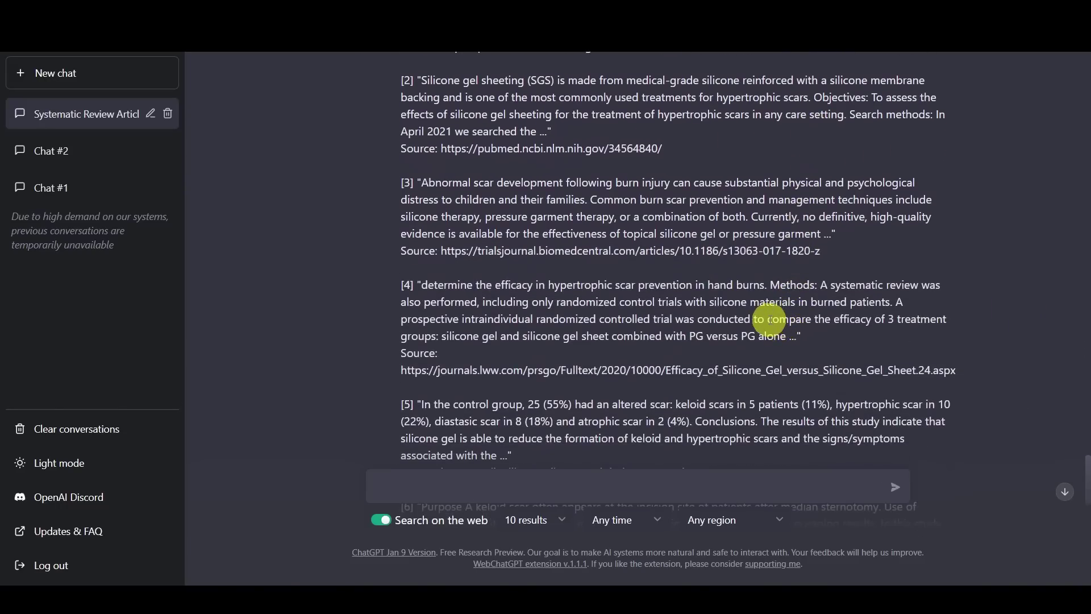
{"action": "scroll", "coordinate": [571, 250], "scroll_direction": "down", "scroll_amount": 4}
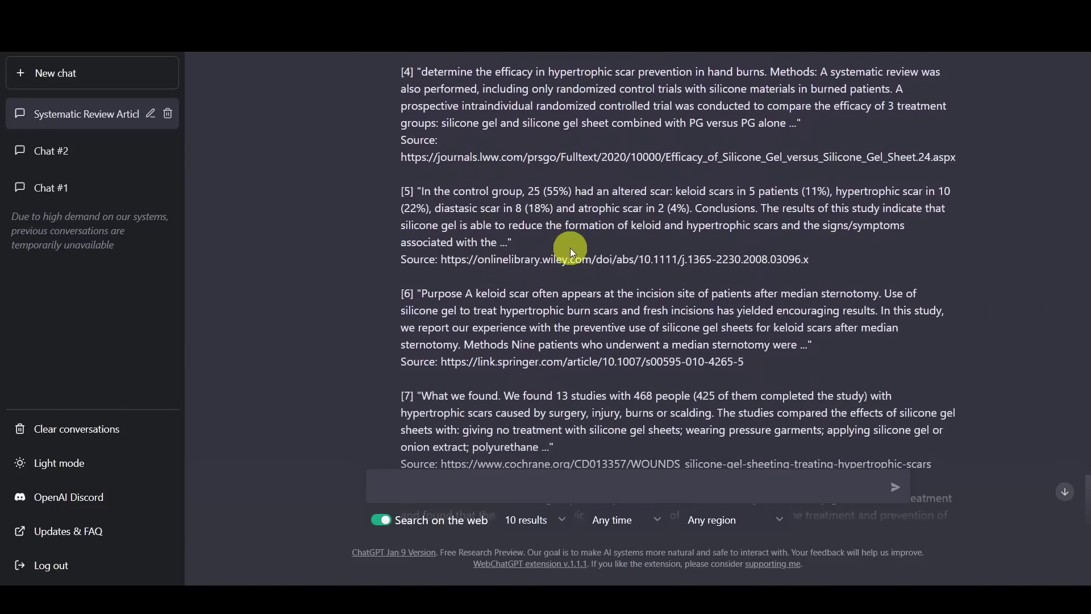
{"action": "scroll", "coordinate": [714, 226], "scroll_direction": "down", "scroll_amount": 4}
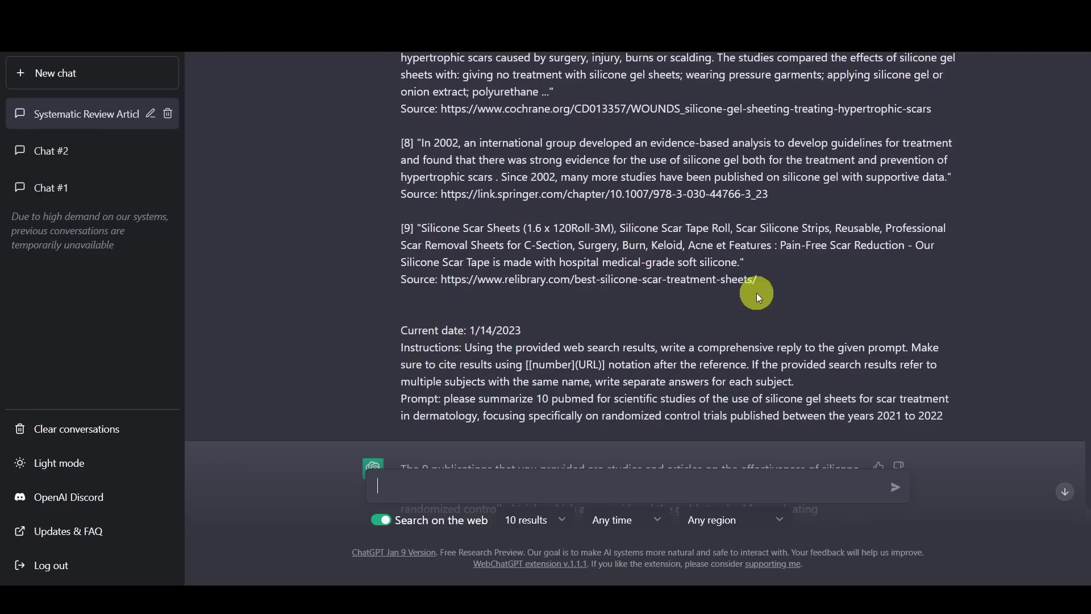
{"action": "scroll", "coordinate": [633, 317], "scroll_direction": "down", "scroll_amount": 3}
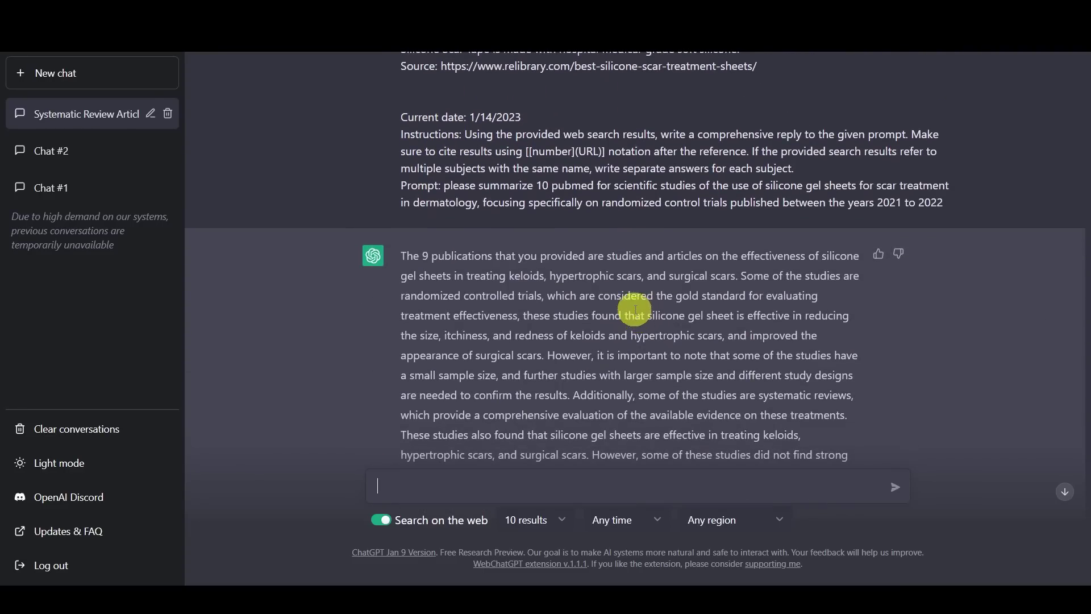
{"action": "scroll", "coordinate": [639, 190], "scroll_direction": "down", "scroll_amount": 2}
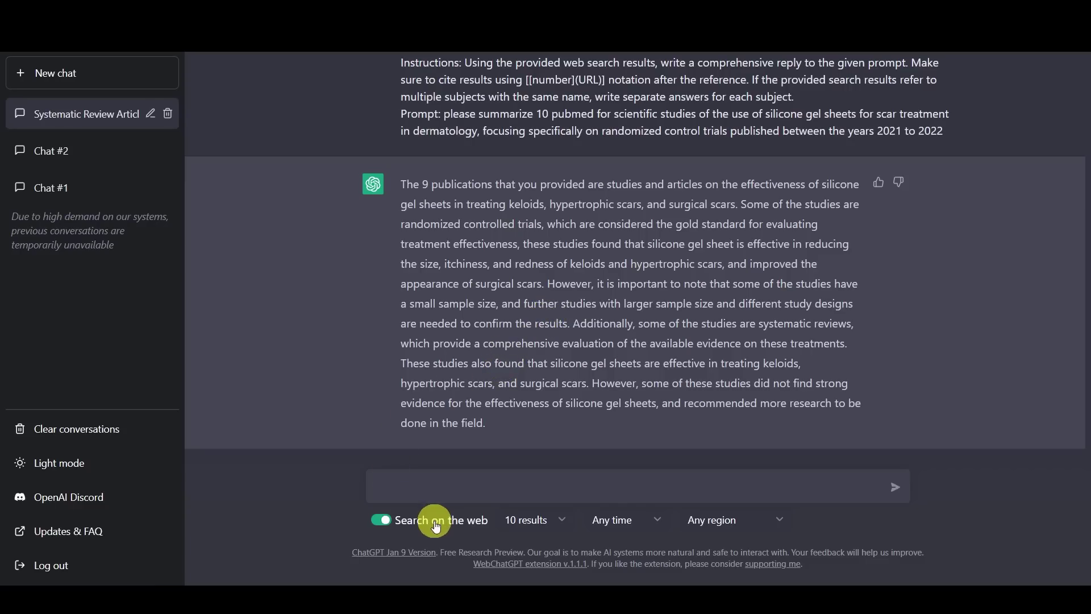
Turn web search off and type a 500-word essay request on silicone gel sheets for scars
{"action": "left_click", "coordinate": [387, 520]}
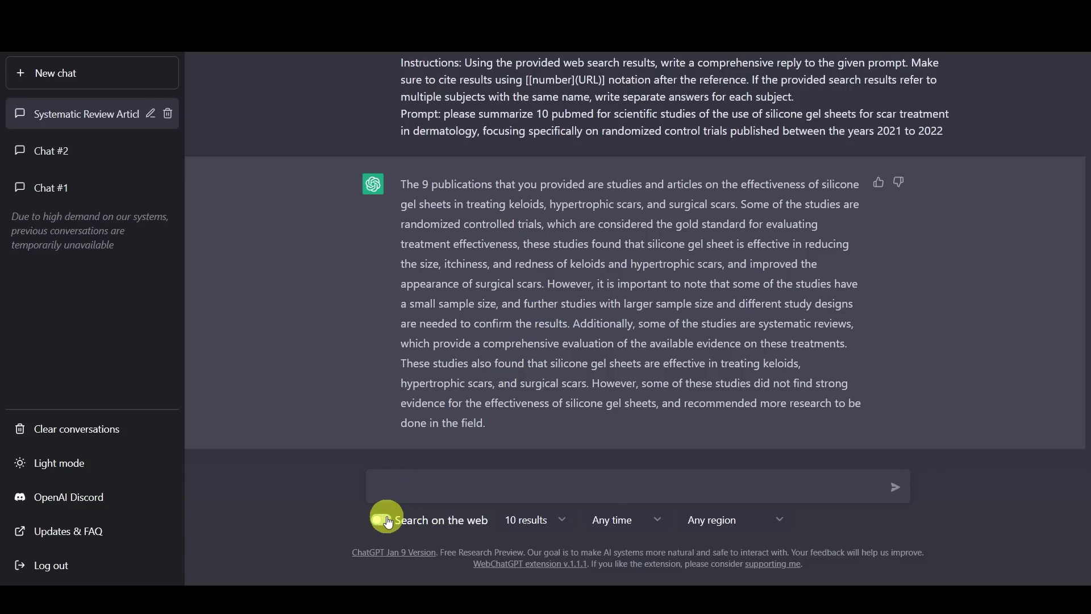
{"action": "left_click", "coordinate": [432, 484]}
{"action": "type", "text": "please write a 500 w"}
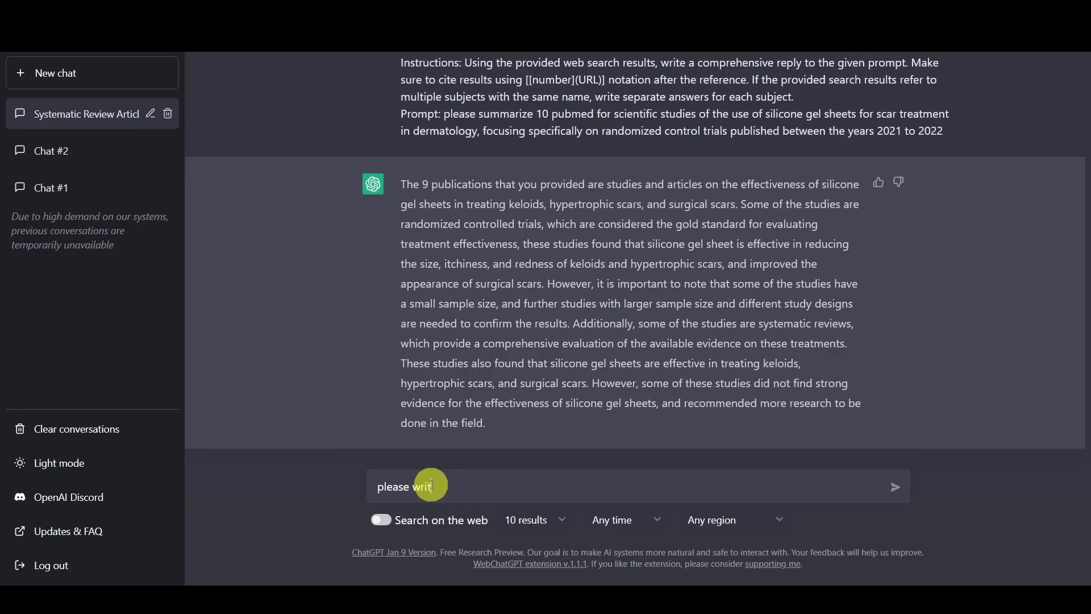
{"action": "type", "text": "ord essay"}
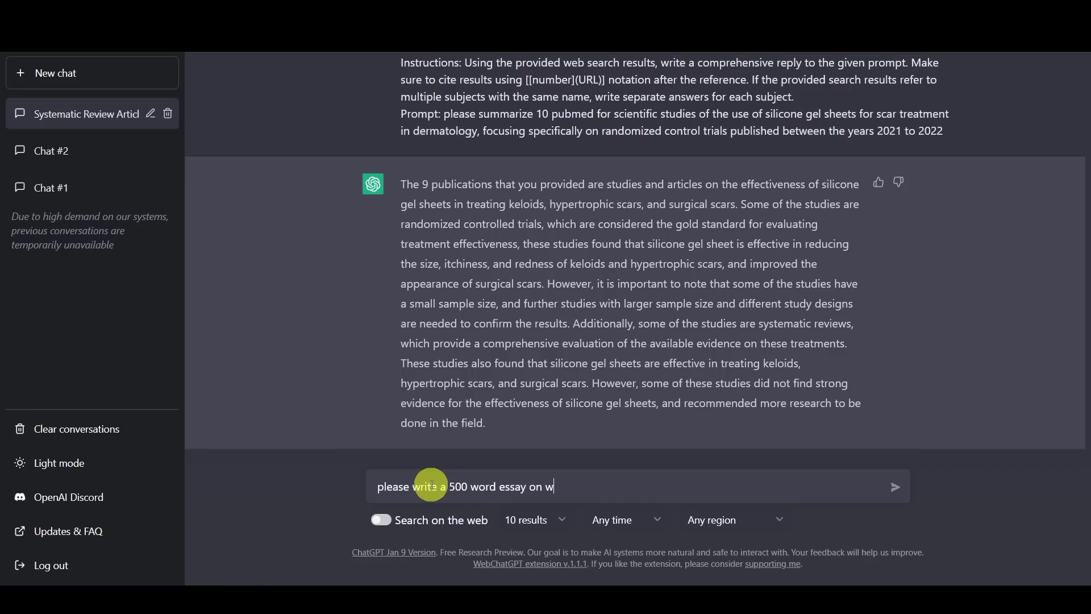
{"action": "type", "text": " on the use of sili"}
{"action": "key", "text": "BackSpace"}
{"action": "key", "text": "BackSpace"}
{"action": "key", "text": "BackSpace"}
{"action": "key", "text": "BackSpace"}
{"action": "type", "text": "the use of silicone gel shets for the treatmetn of h"}
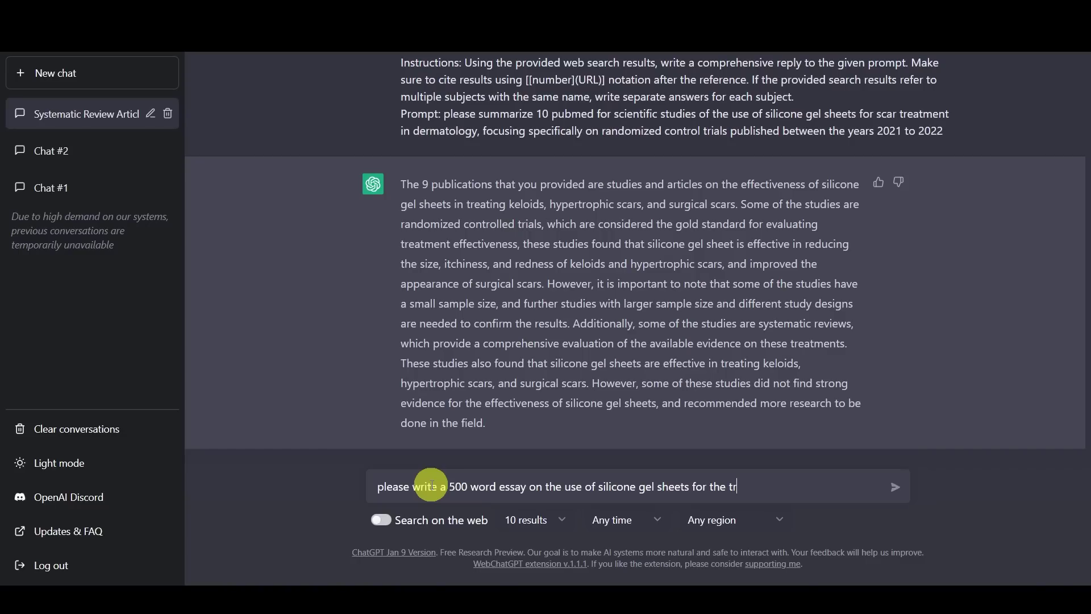
{"action": "key", "text": "BackSpace"}
{"action": "key", "text": "BackSpace"}
{"action": "key", "text": "BackSpace"}
{"action": "key", "text": "BackSpace"}
{"action": "key", "text": "BackSpace"}
{"action": "key", "text": "BackSpace"}
{"action": "key", "text": "BackSpace"}
{"action": "type", "text": "nt of hyeprt"}
{"action": "key", "text": "BackSpace"}
{"action": "key", "text": "BackSpace"}
{"action": "key", "text": "BackSpace"}
{"action": "key", "text": "BackSpace"}
{"action": "type", "text": "pertrophic scars, keloids, and surgic"}
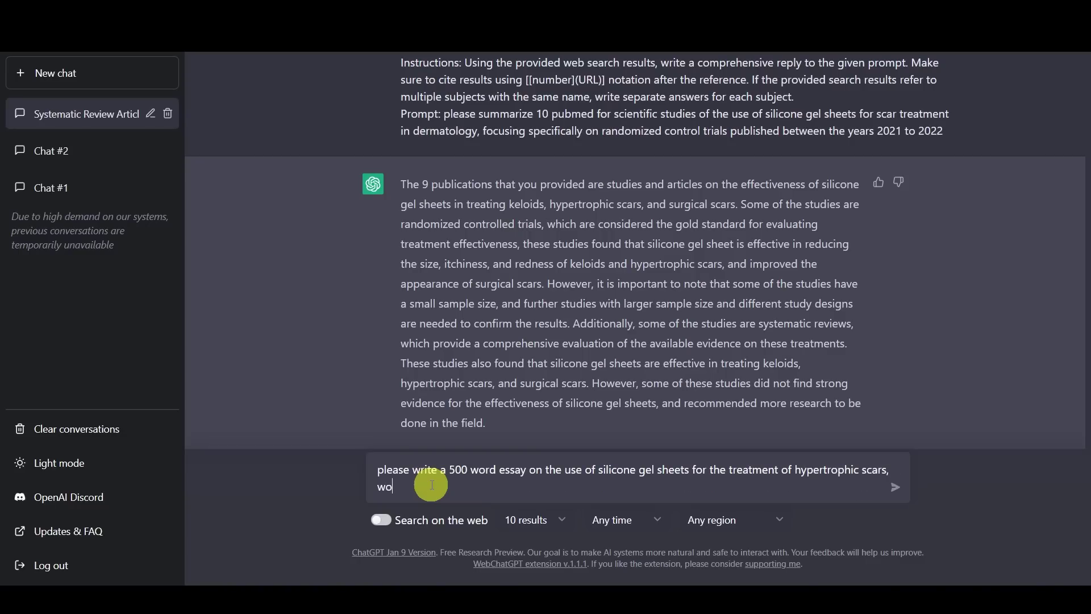
{"action": "type", "text": "al scars "}
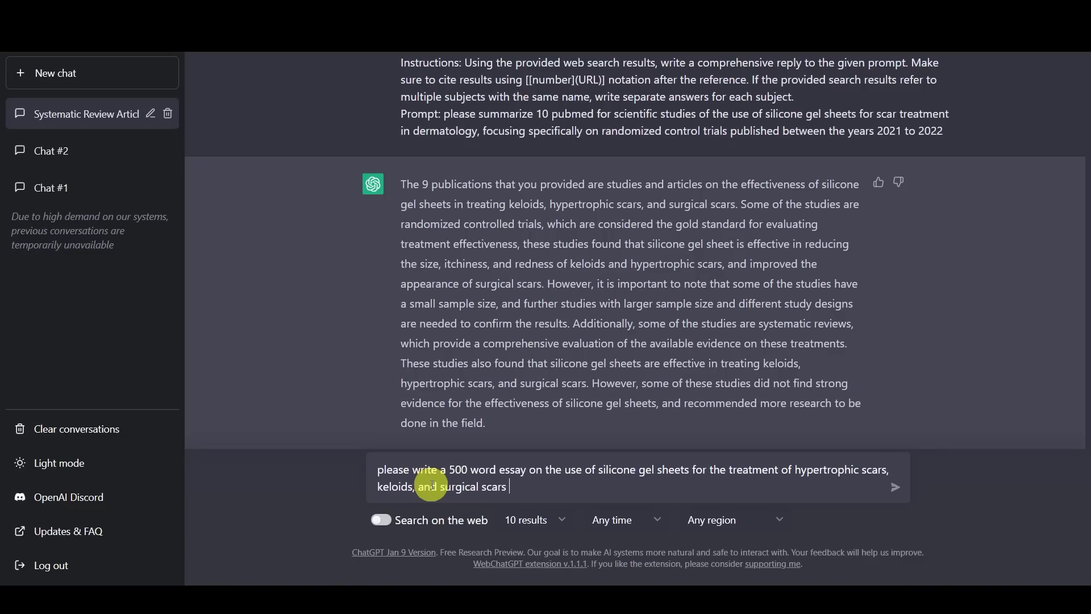
{"action": "type", "text": "including citations as abo"}
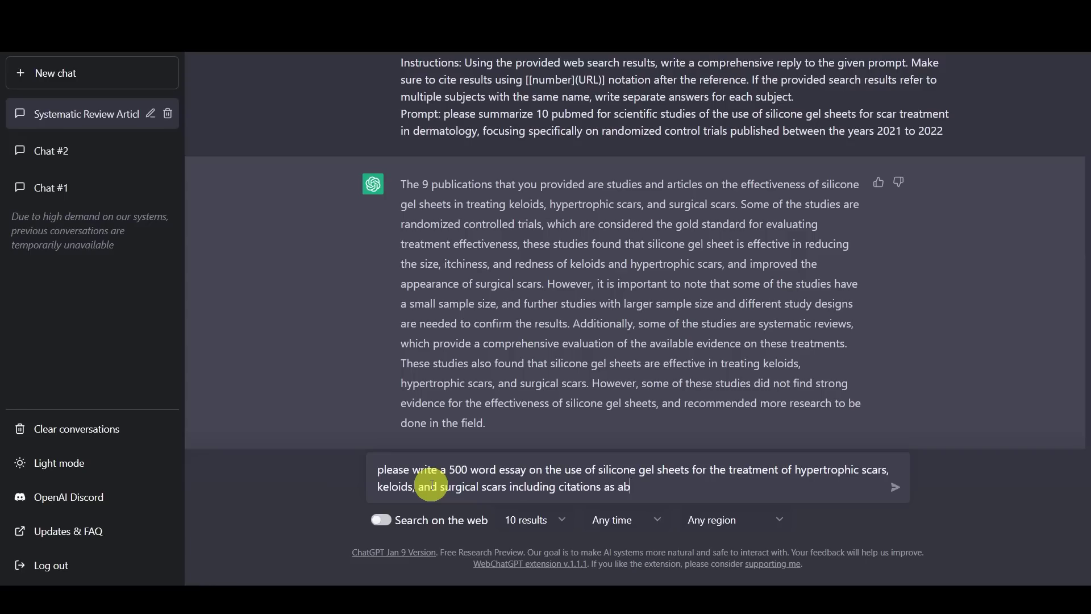
Finish the request with up to 10 citations from the above studies and send it
{"action": "key", "text": "BackSpace"}
{"action": "key", "text": "BackSpace"}
{"action": "key", "text": "BackSpace"}
{"action": "key", "text": "BackSpace"}
{"action": "key", "text": "BackSpace"}
{"action": "key", "text": "BackSpace"}
{"action": "type", "text": "from the above studies"}
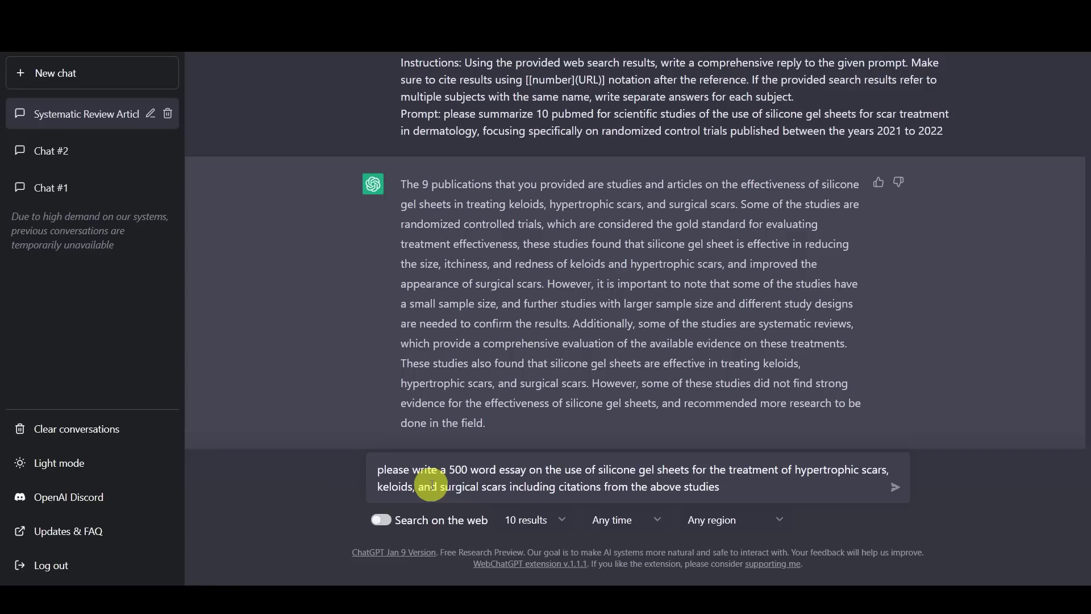
{"action": "left_click", "coordinate": [555, 483]}
{"action": "type", "text": "up to 10"}
{"action": "key", "text": "Return"}
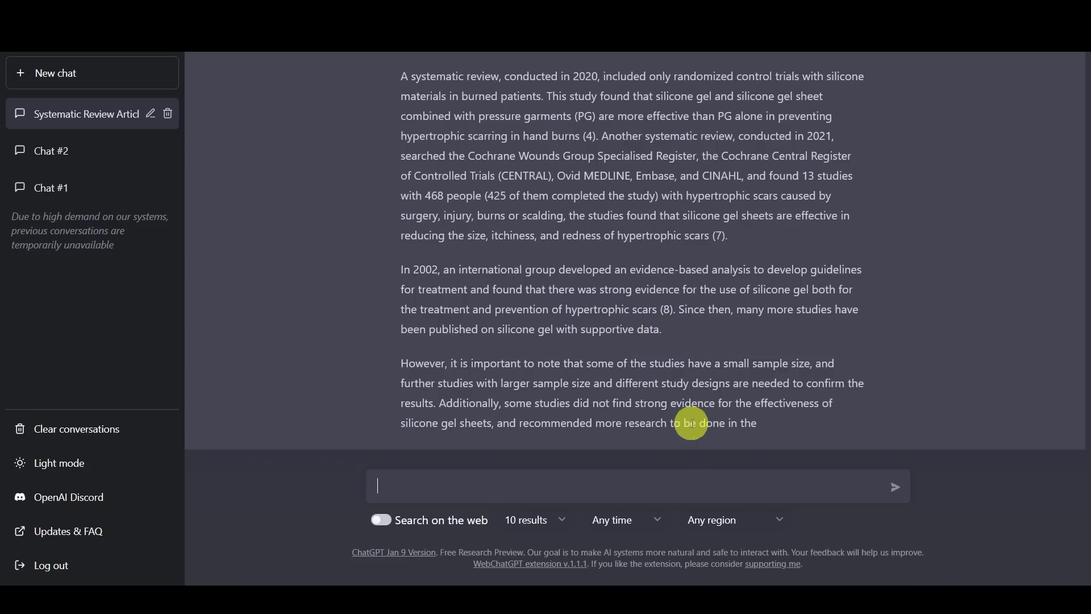
{"action": "scroll", "coordinate": [739, 286], "scroll_direction": "up", "scroll_amount": 5}
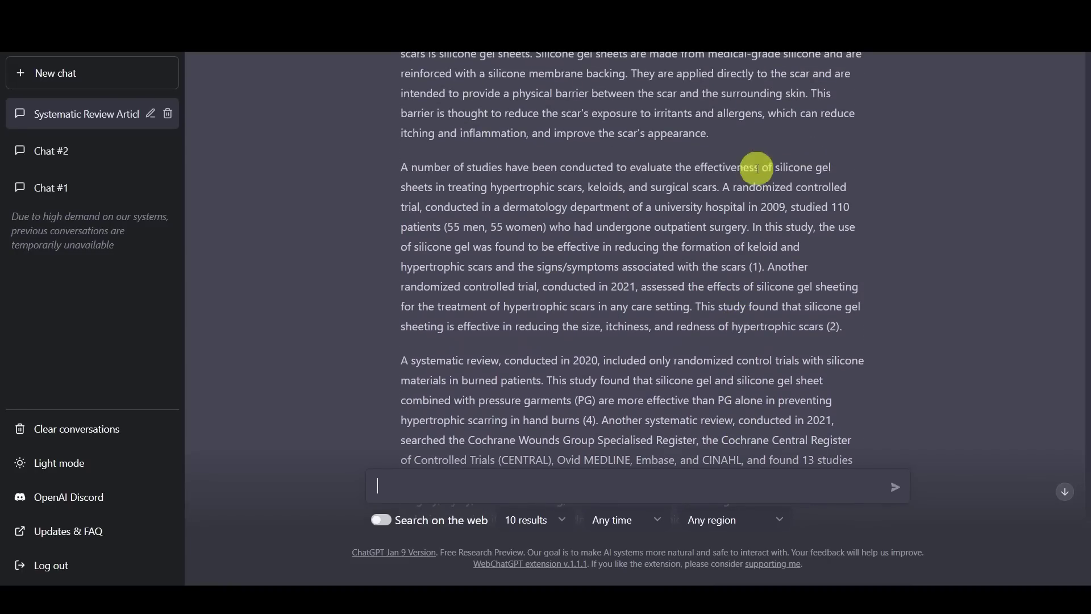
{"action": "scroll", "coordinate": [631, 266], "scroll_direction": "down", "scroll_amount": 4}
{"action": "scroll", "coordinate": [733, 281], "scroll_direction": "down", "scroll_amount": 2}
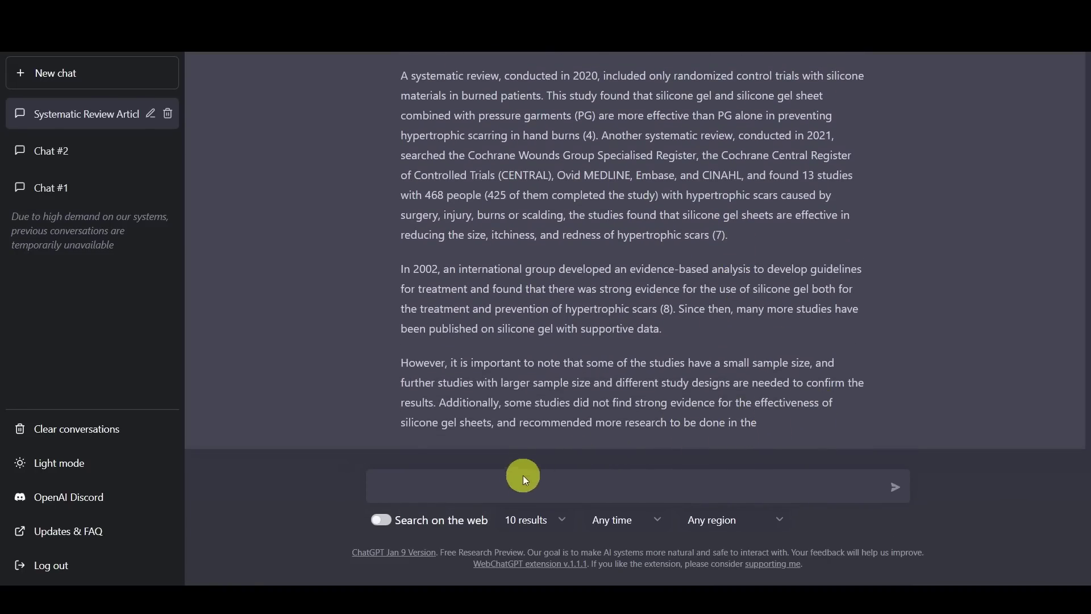
Ask ChatGPT what the citations to the silicone gel sheet essay are
{"action": "type", "text": "continue the above"}
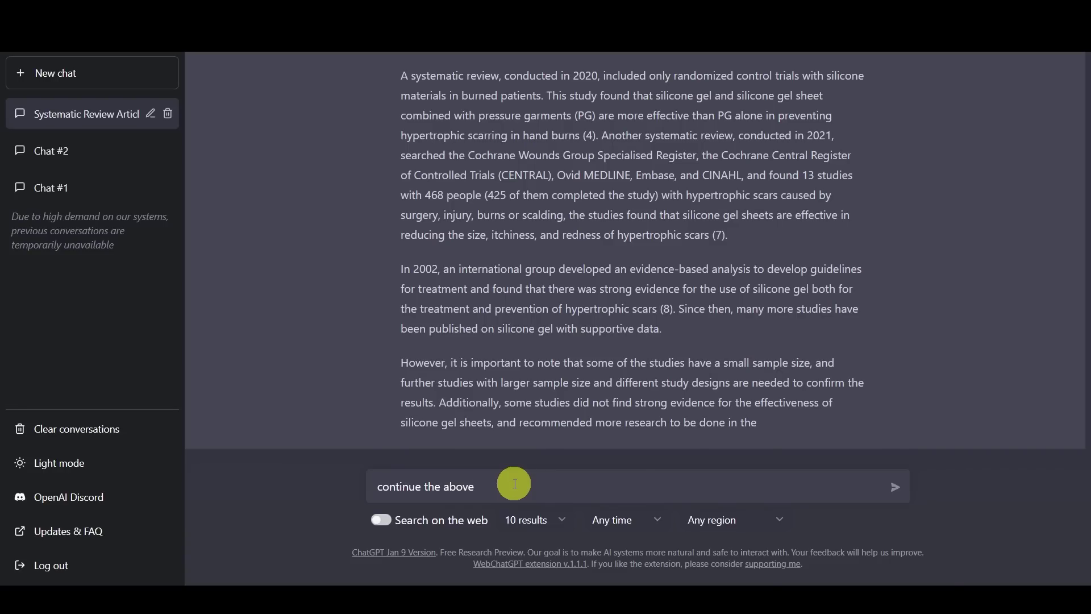
{"action": "type", "text": " sentence"}
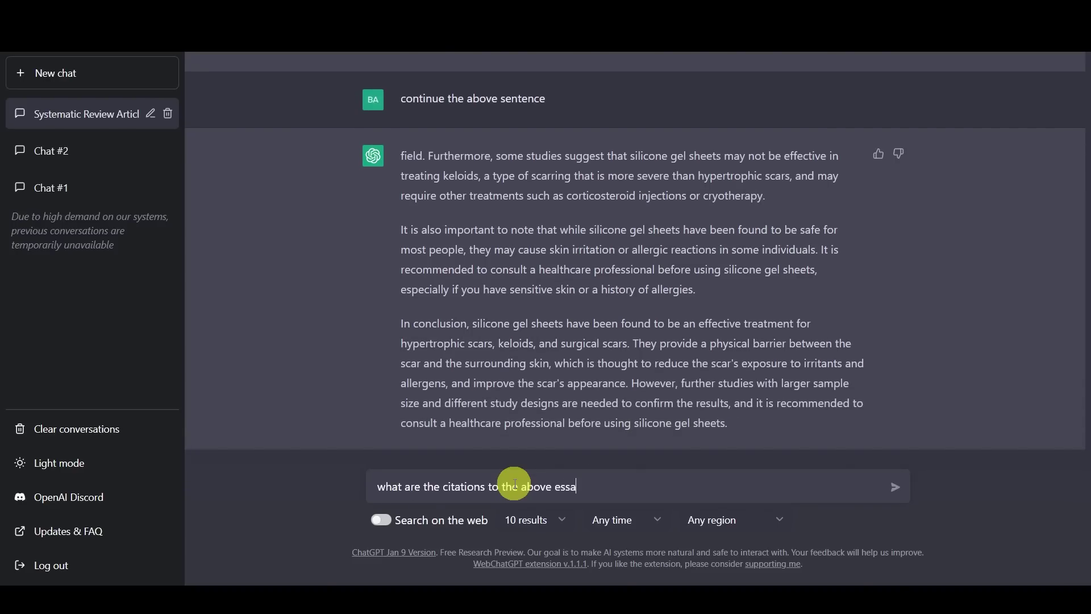
{"action": "type", "text": "y?"}
{"action": "key", "text": "Return"}
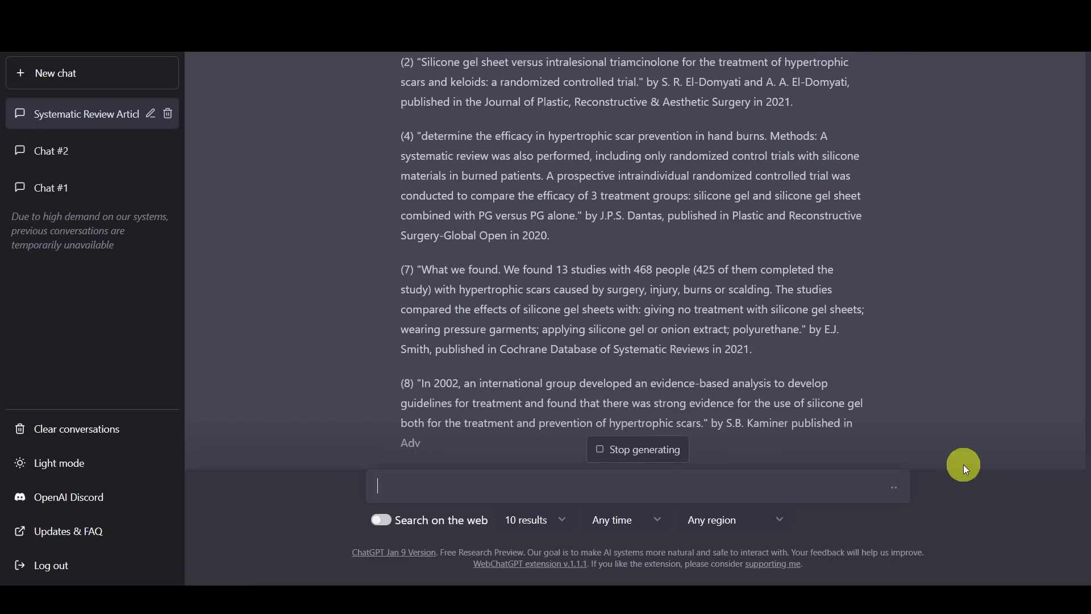
{"action": "scroll", "coordinate": [694, 353], "scroll_direction": "up", "scroll_amount": 5}
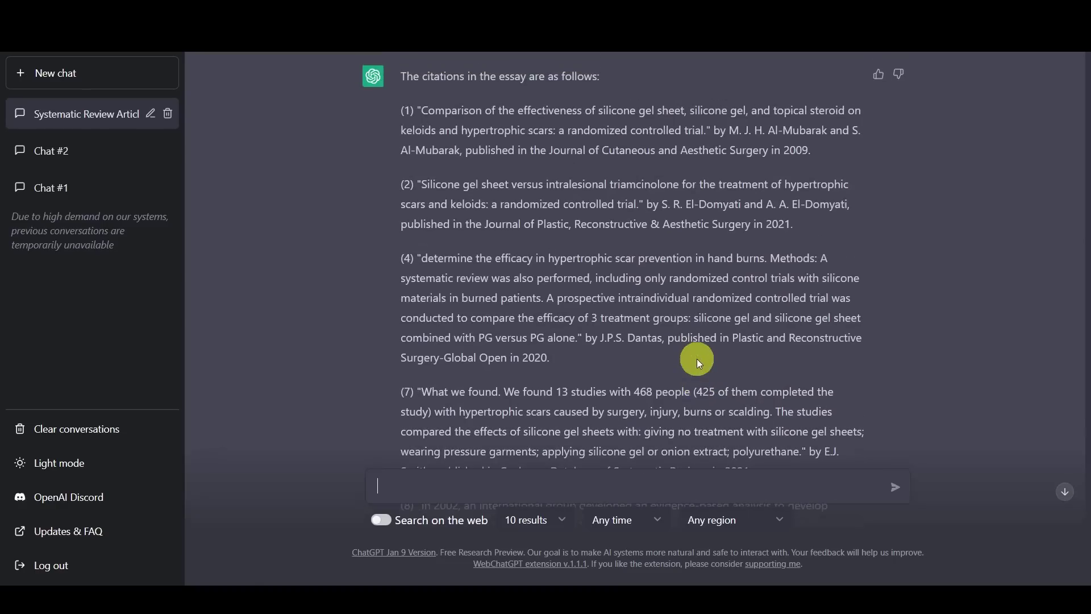
{"action": "scroll", "coordinate": [678, 386], "scroll_direction": "up", "scroll_amount": 3}
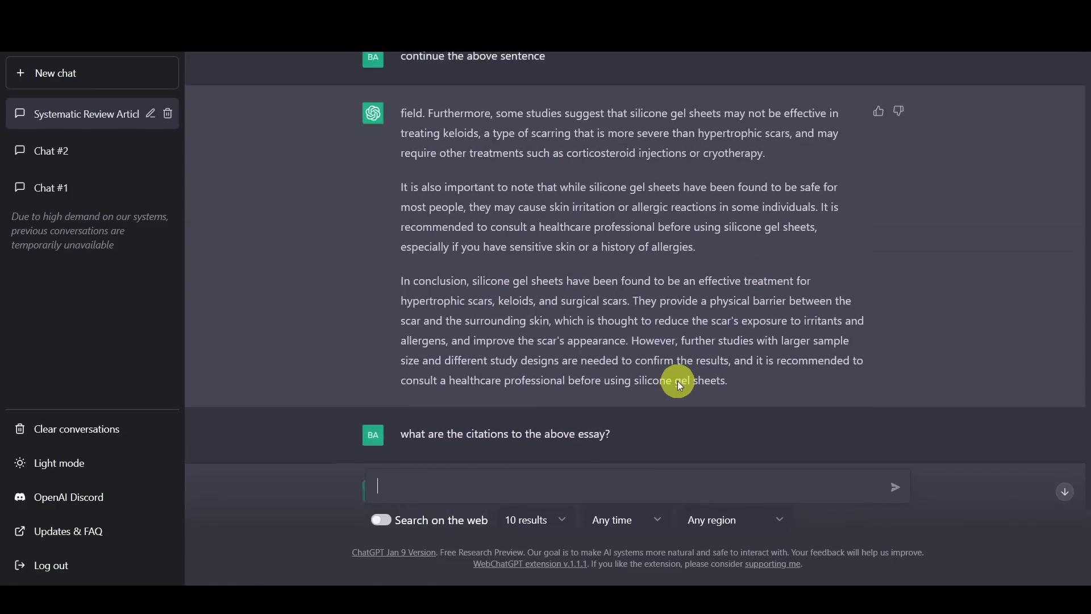
{"action": "scroll", "coordinate": [767, 363], "scroll_direction": "down", "scroll_amount": 4}
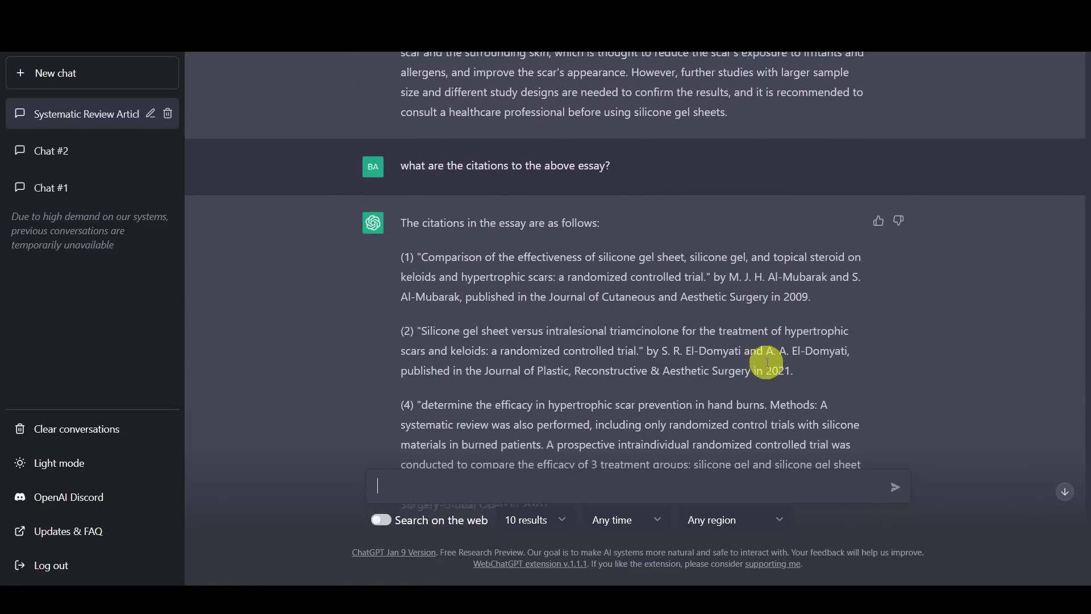
{"action": "scroll", "coordinate": [766, 362], "scroll_direction": "up", "scroll_amount": 7}
{"action": "scroll", "coordinate": [766, 362], "scroll_direction": "up", "scroll_amount": 18}
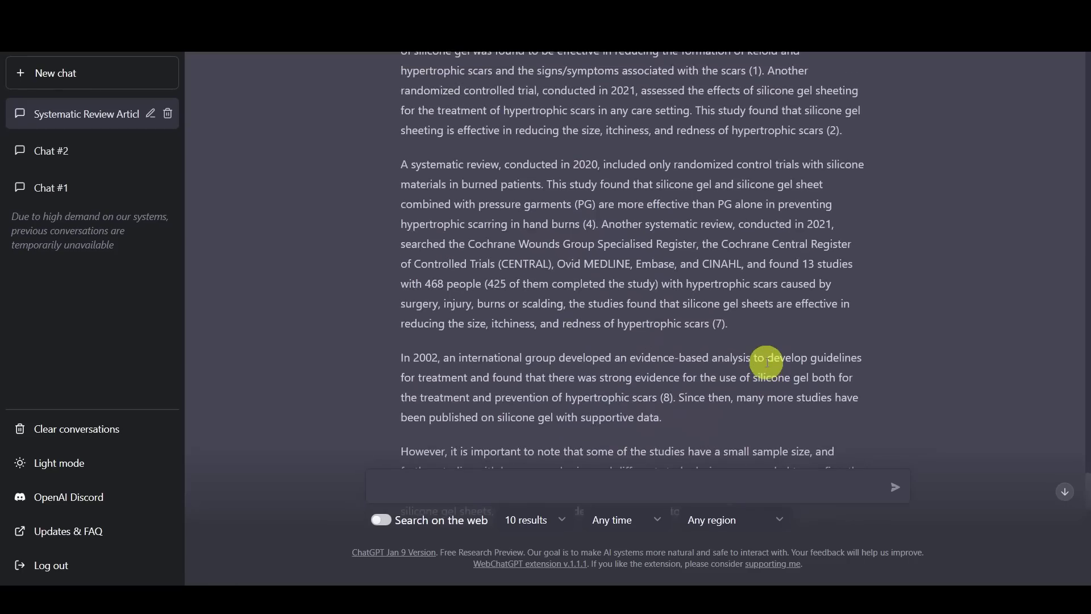
{"action": "scroll", "coordinate": [766, 355], "scroll_direction": "up", "scroll_amount": 2}
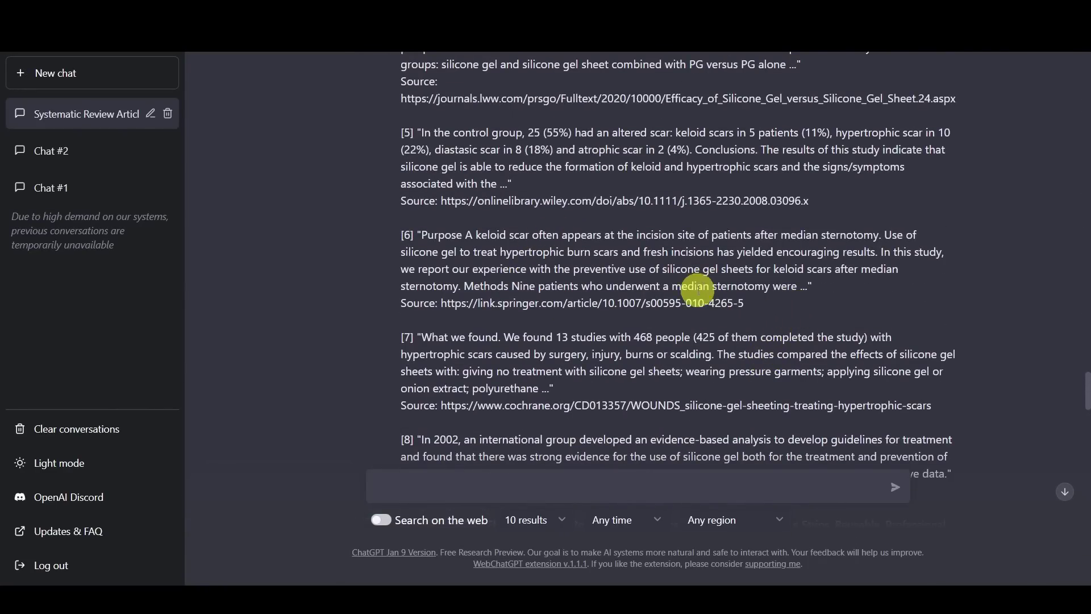
{"action": "scroll", "coordinate": [629, 285], "scroll_direction": "up", "scroll_amount": 2}
{"action": "scroll", "coordinate": [459, 140], "scroll_direction": "up", "scroll_amount": 5}
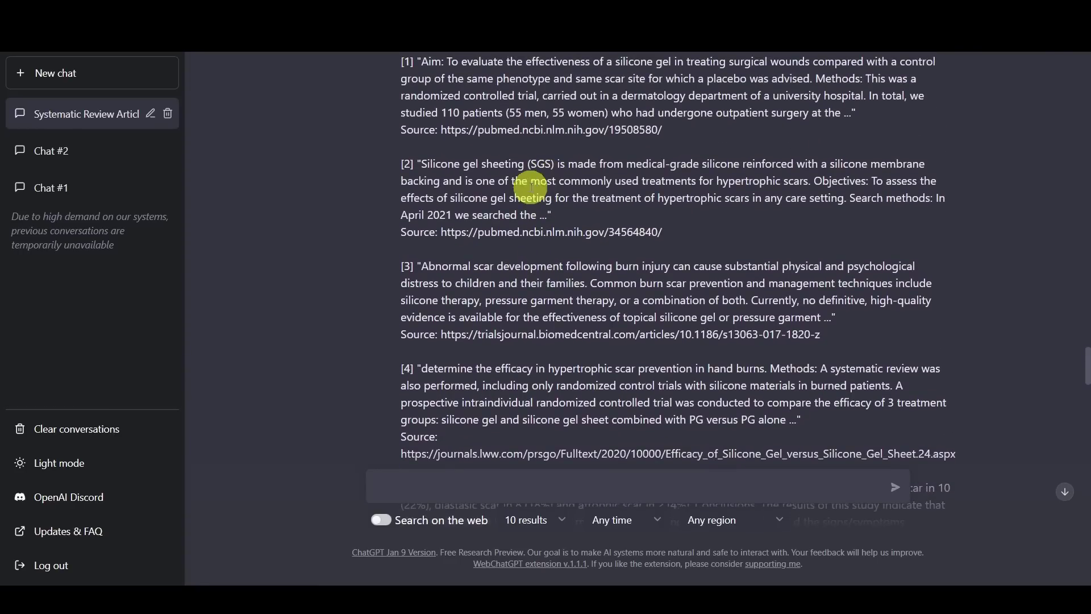
{"action": "scroll", "coordinate": [573, 241], "scroll_direction": "down", "scroll_amount": 15}
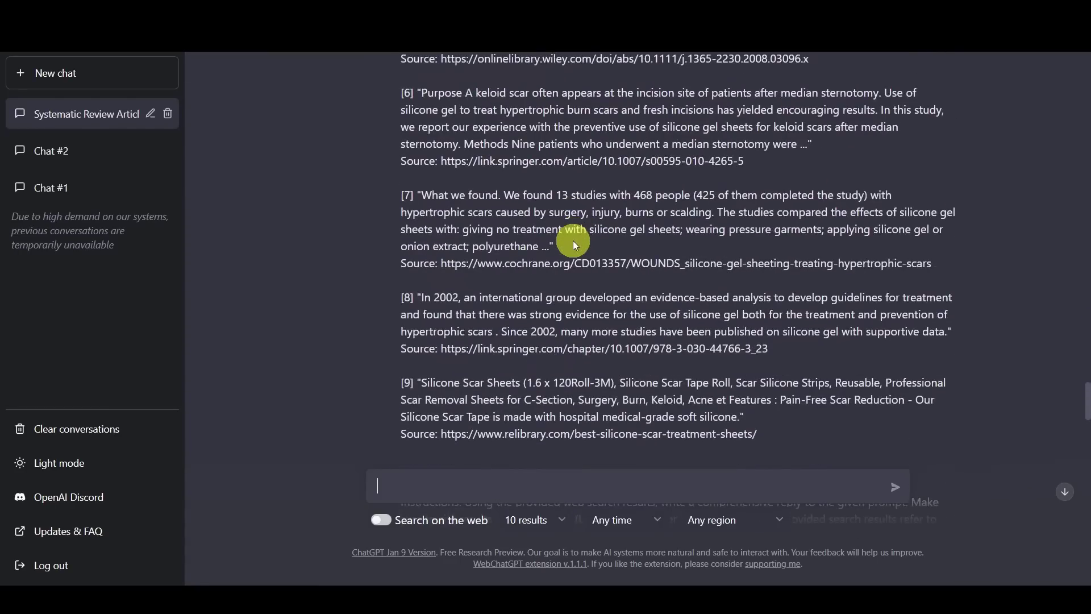
{"action": "scroll", "coordinate": [625, 230], "scroll_direction": "down", "scroll_amount": 10}
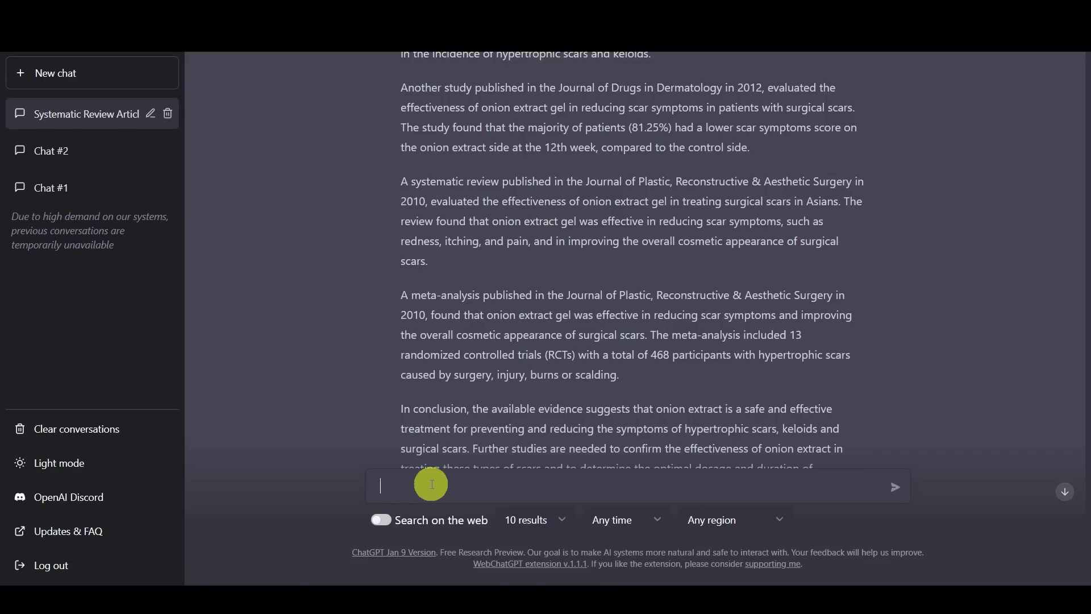
Paste the key findings and future research headings, then cut them back out of the message
{"action": "type", "text": "Summary of key findings and their implications for practice and policy Recommendations for future research"}
{"action": "left_click_drag", "start_coordinate": [562, 487], "coordinate": [312, 450]}
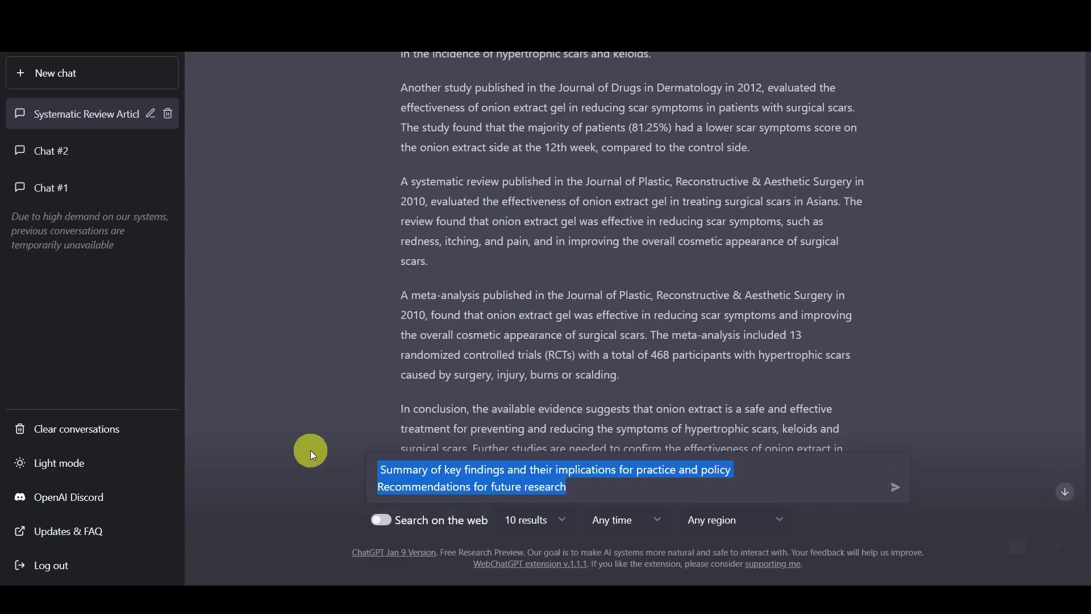
{"action": "key", "text": "ctrl+x"}
{"action": "scroll", "coordinate": [974, 366], "scroll_direction": "up", "scroll_amount": 10}
{"action": "scroll", "coordinate": [987, 343], "scroll_direction": "down", "scroll_amount": 15}
{"action": "scroll", "coordinate": [988, 344], "scroll_direction": "up", "scroll_amount": 5}
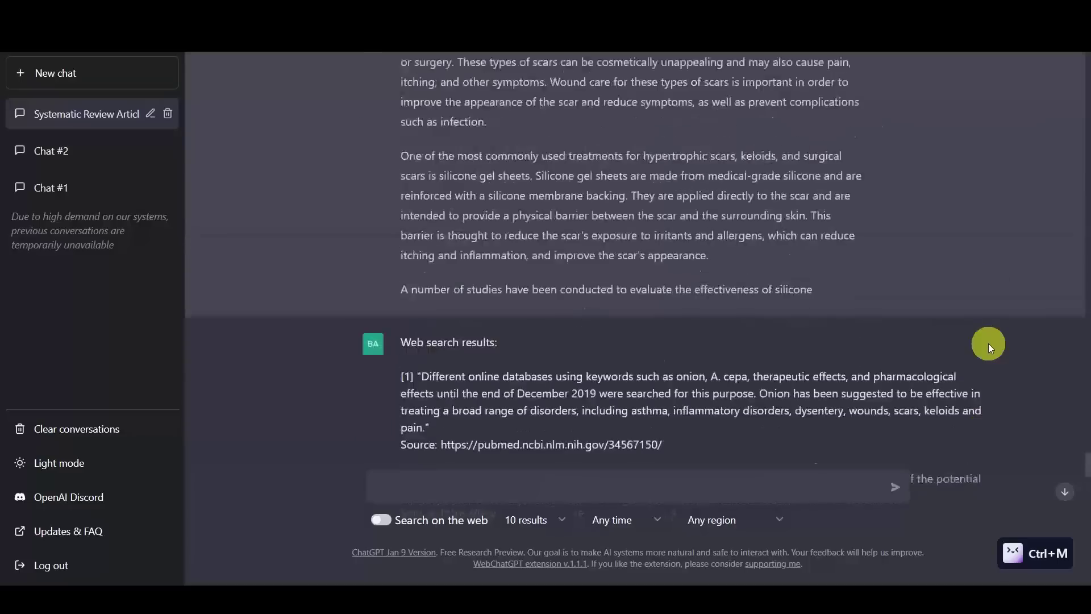
{"action": "scroll", "coordinate": [988, 344], "scroll_direction": "down", "scroll_amount": 5}
{"action": "left_click_drag", "start_coordinate": [1086, 441], "coordinate": [1042, 154]}
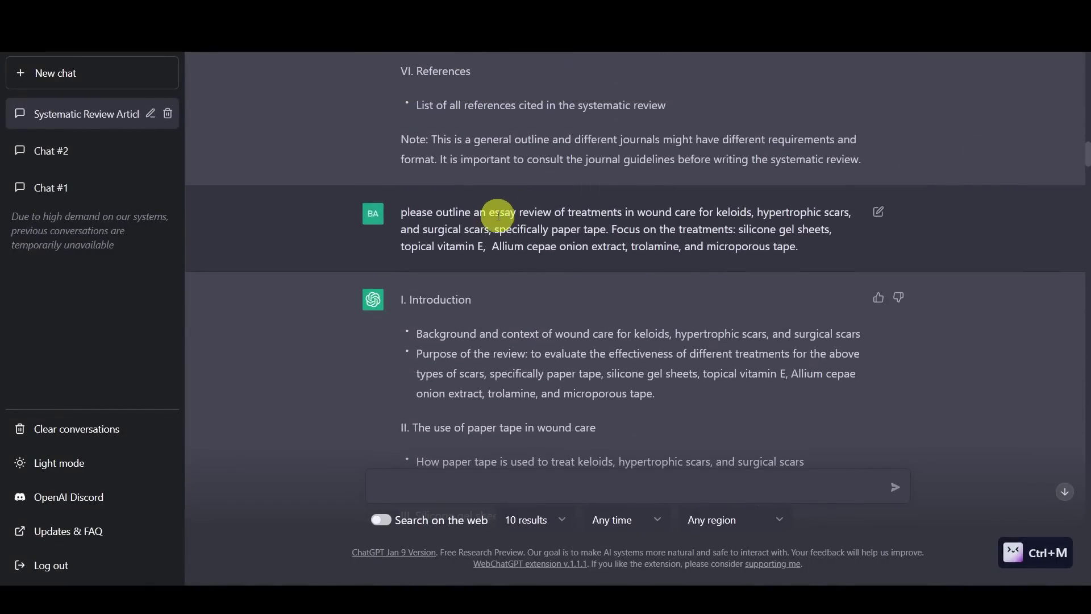
Resend the earlier outline prompt reworded to 'please write the conclusion section of' the review
{"action": "left_click_drag", "start_coordinate": [432, 213], "coordinate": [966, 211]}
{"action": "key", "text": "ctrl+m"}
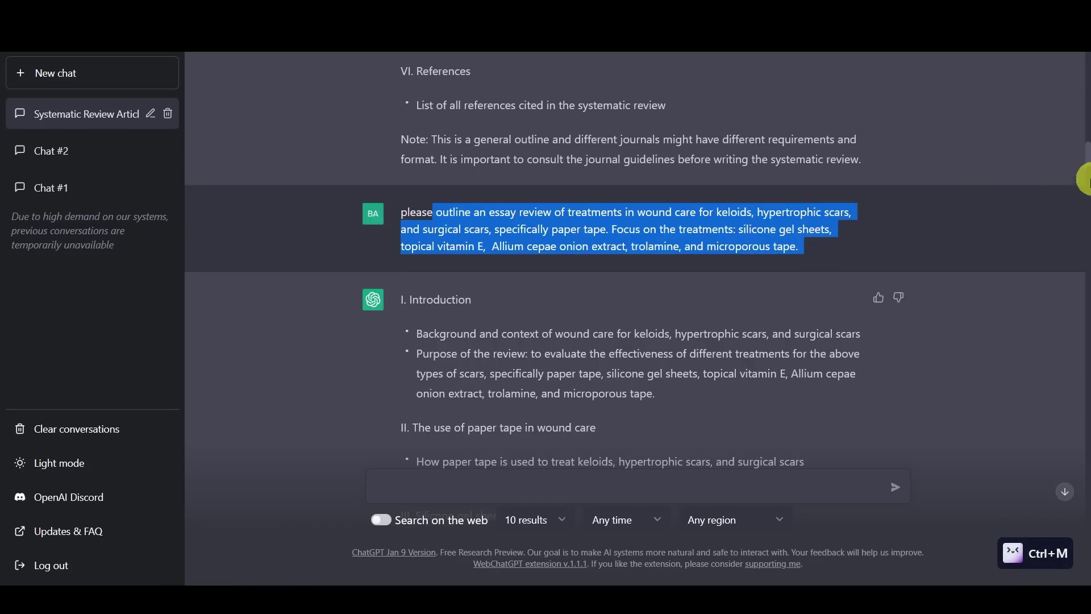
{"action": "left_click_drag", "start_coordinate": [1086, 155], "coordinate": [1066, 453]}
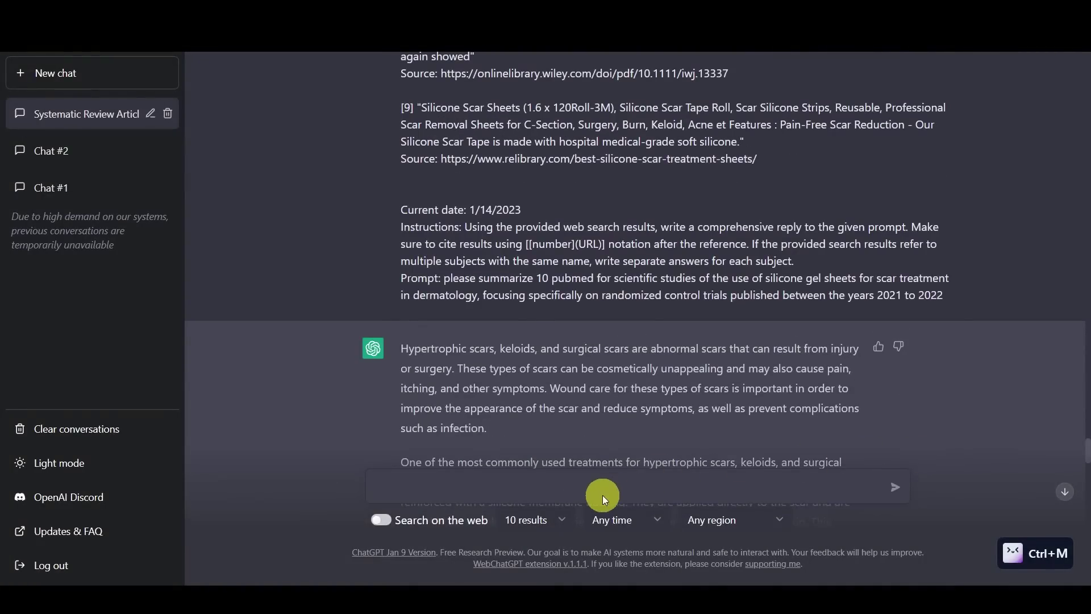
{"action": "key", "text": "ctrl+v"}
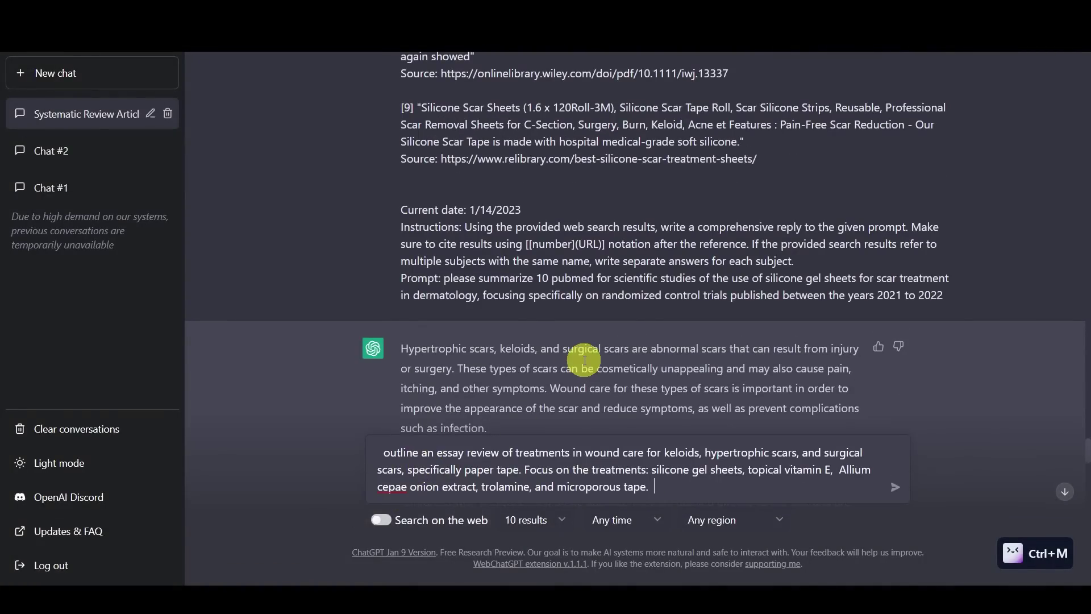
{"action": "left_click_drag", "start_coordinate": [379, 453], "coordinate": [460, 443]}
{"action": "type", "text": "please write t"}
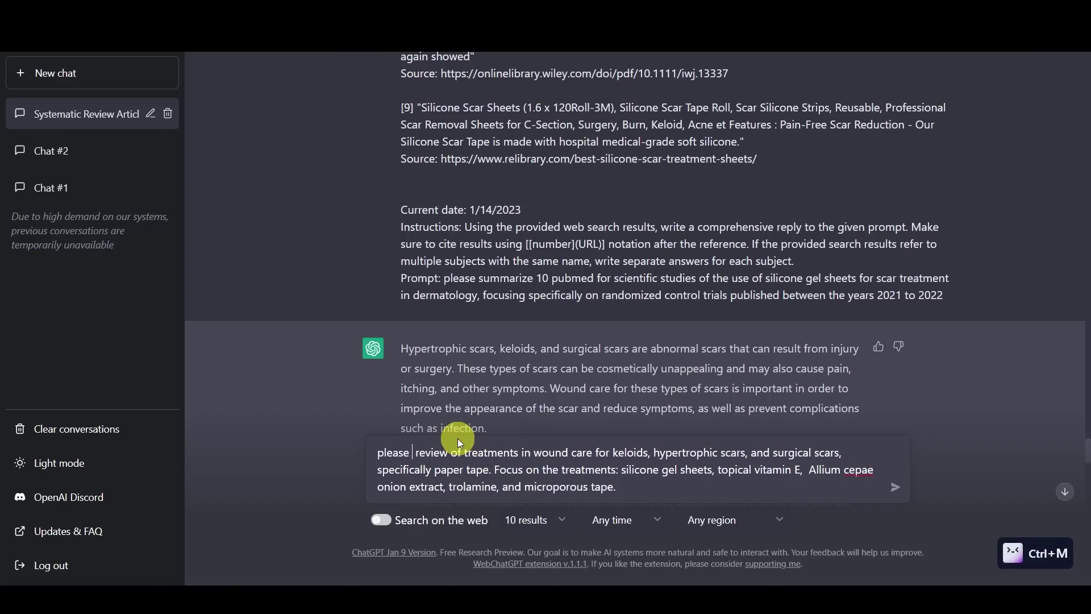
{"action": "type", "text": "he conclusion section"}
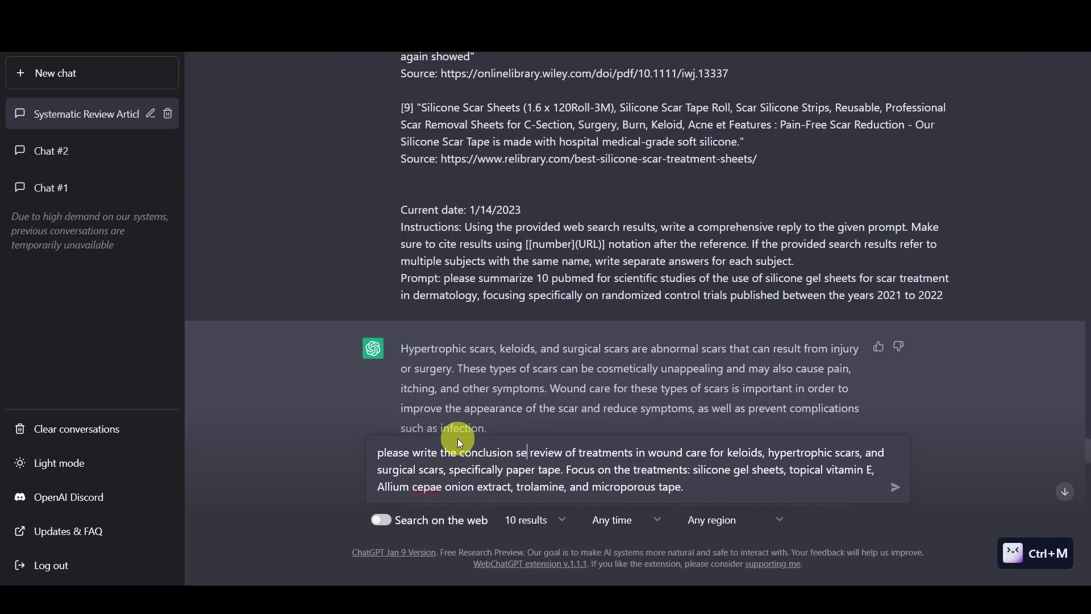
{"action": "type", "text": " of"}
{"action": "key", "text": "Return"}
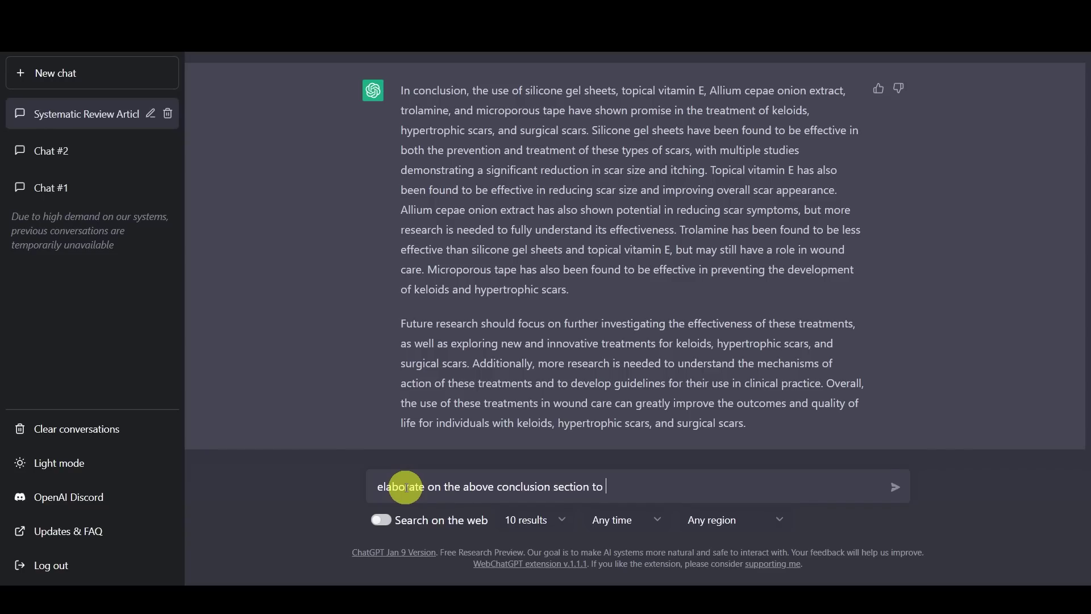
Ask ChatGPT to elaborate the conclusion into a longer version of at least 300 words
{"action": "key", "text": "Return"}
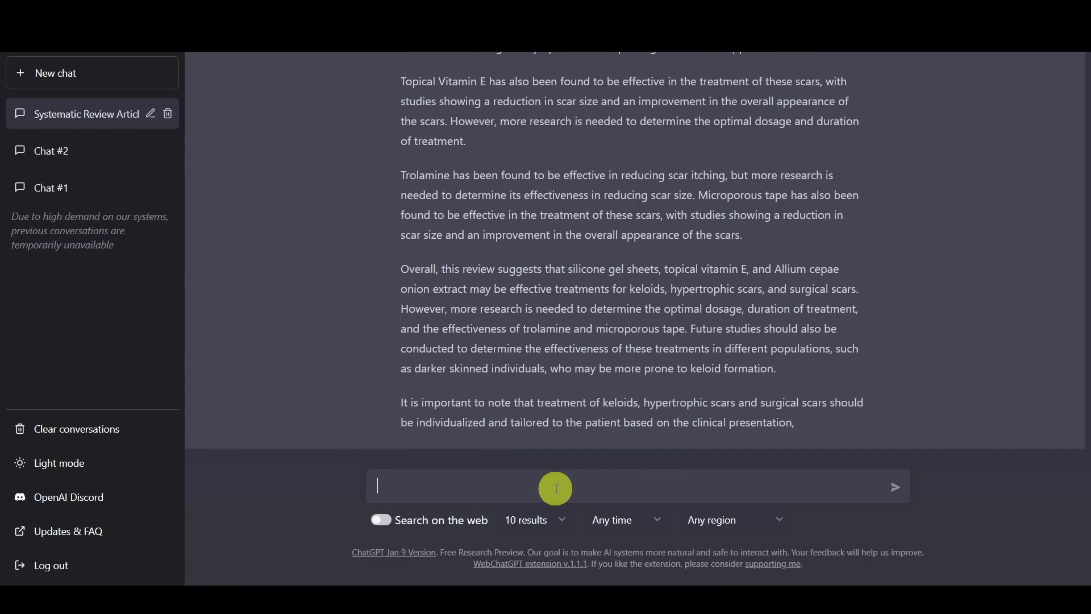
With web search limited to the past year, ask for 10 new research treatments for keloids and hypertrophic scars
{"action": "scroll", "coordinate": [561, 421], "scroll_direction": "up", "scroll_amount": 3}
{"action": "scroll", "coordinate": [560, 421], "scroll_direction": "down", "scroll_amount": 3}
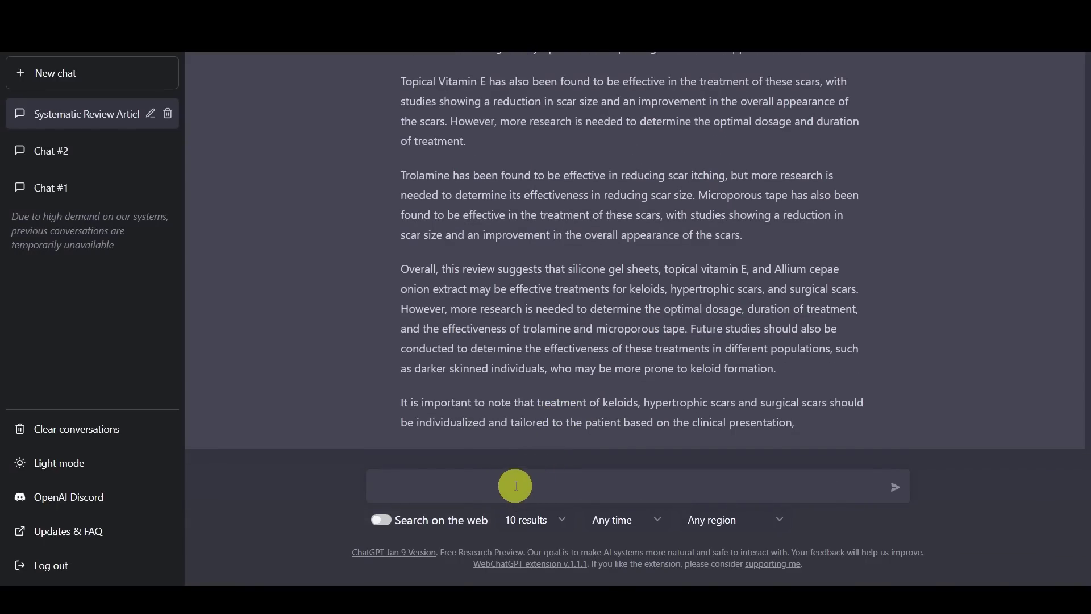
{"action": "left_click", "coordinate": [380, 520]}
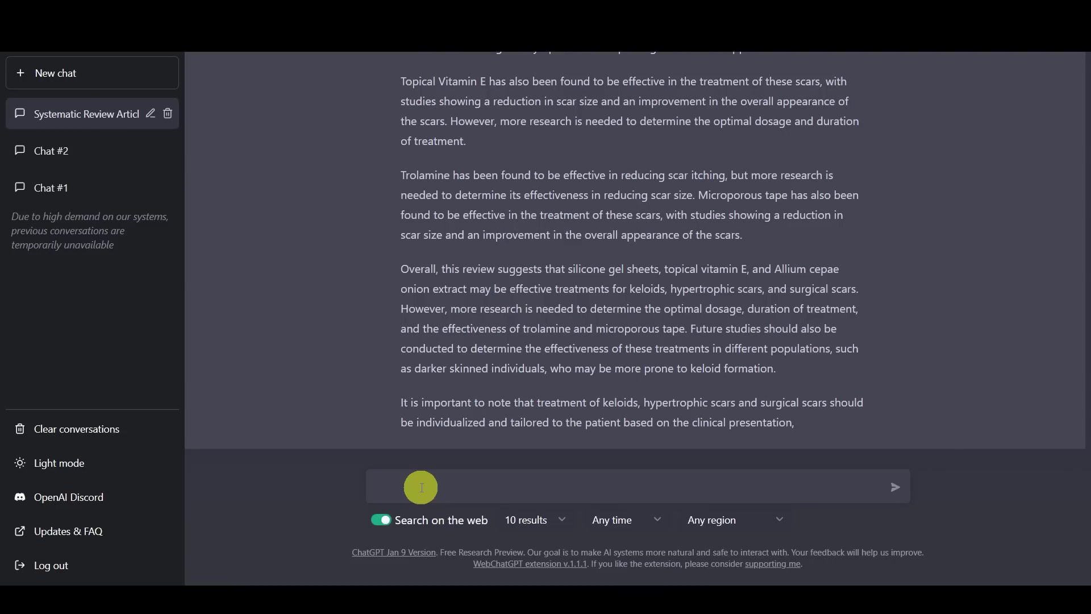
{"action": "left_click", "coordinate": [608, 519]}
{"action": "left_click", "coordinate": [620, 499]}
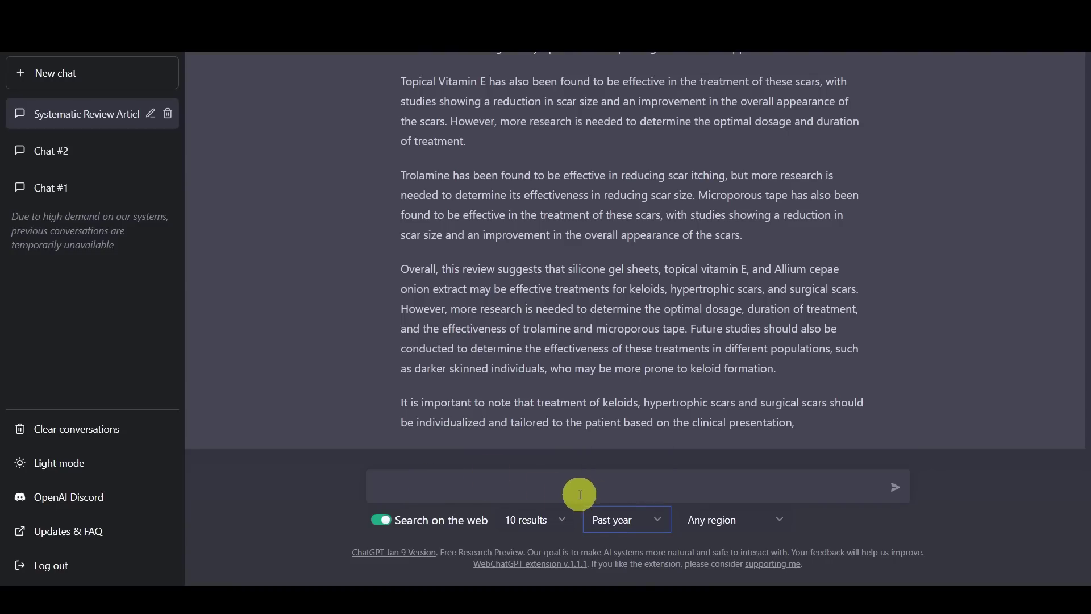
{"action": "scroll", "coordinate": [471, 490], "scroll_direction": "up", "scroll_amount": 10}
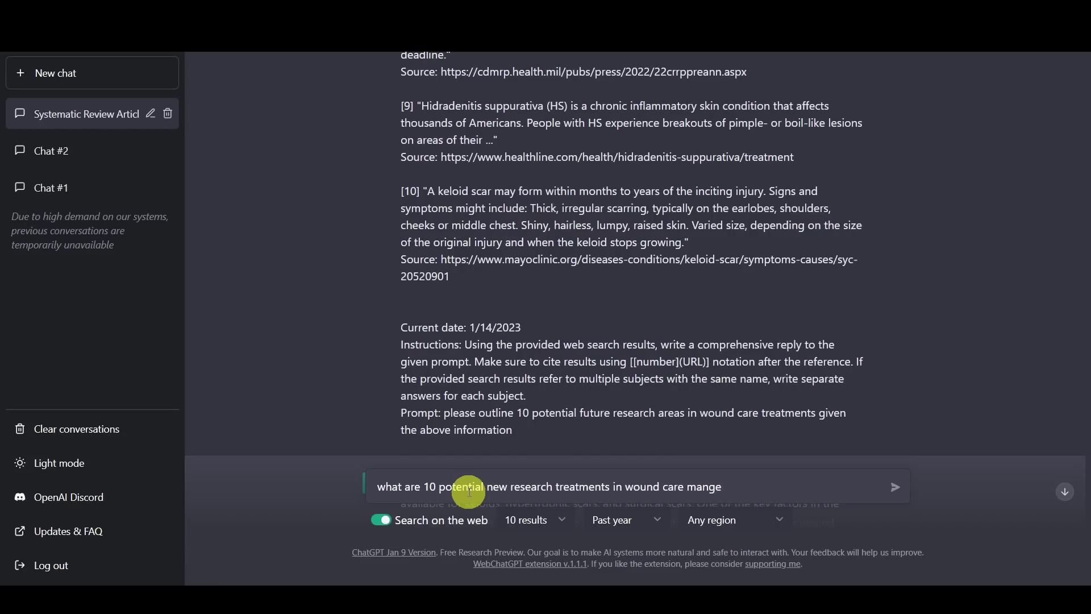
{"action": "type", "text": "rtrophic scars?"}
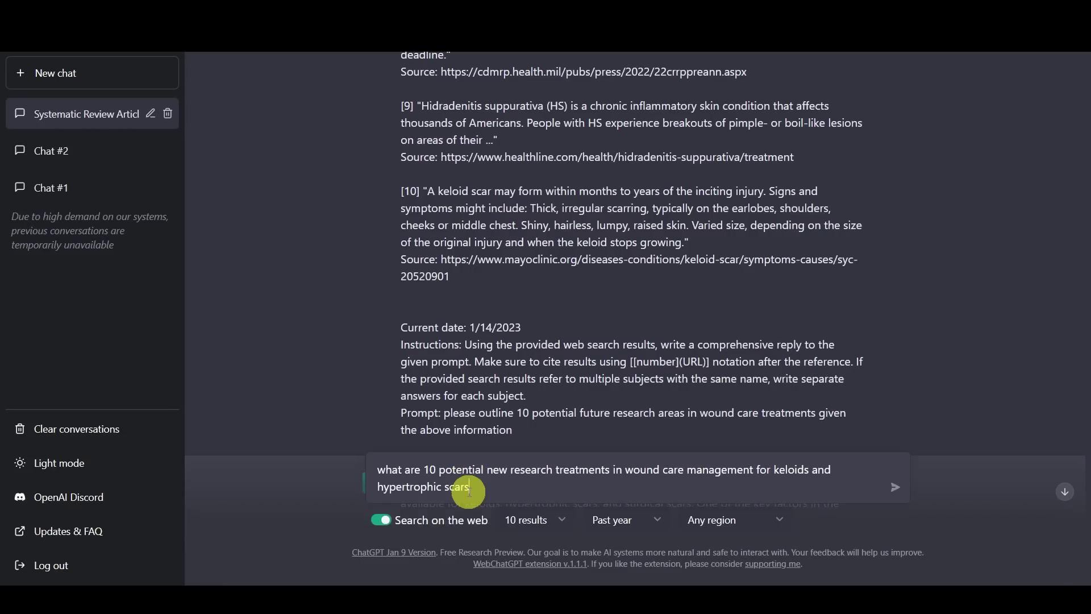
{"action": "key", "text": "Return"}
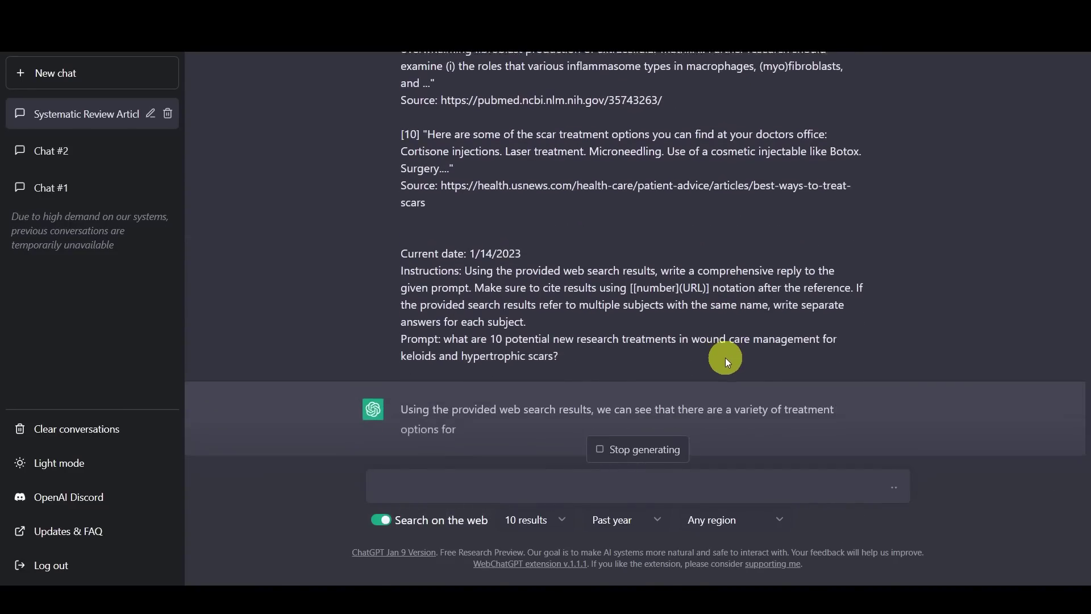